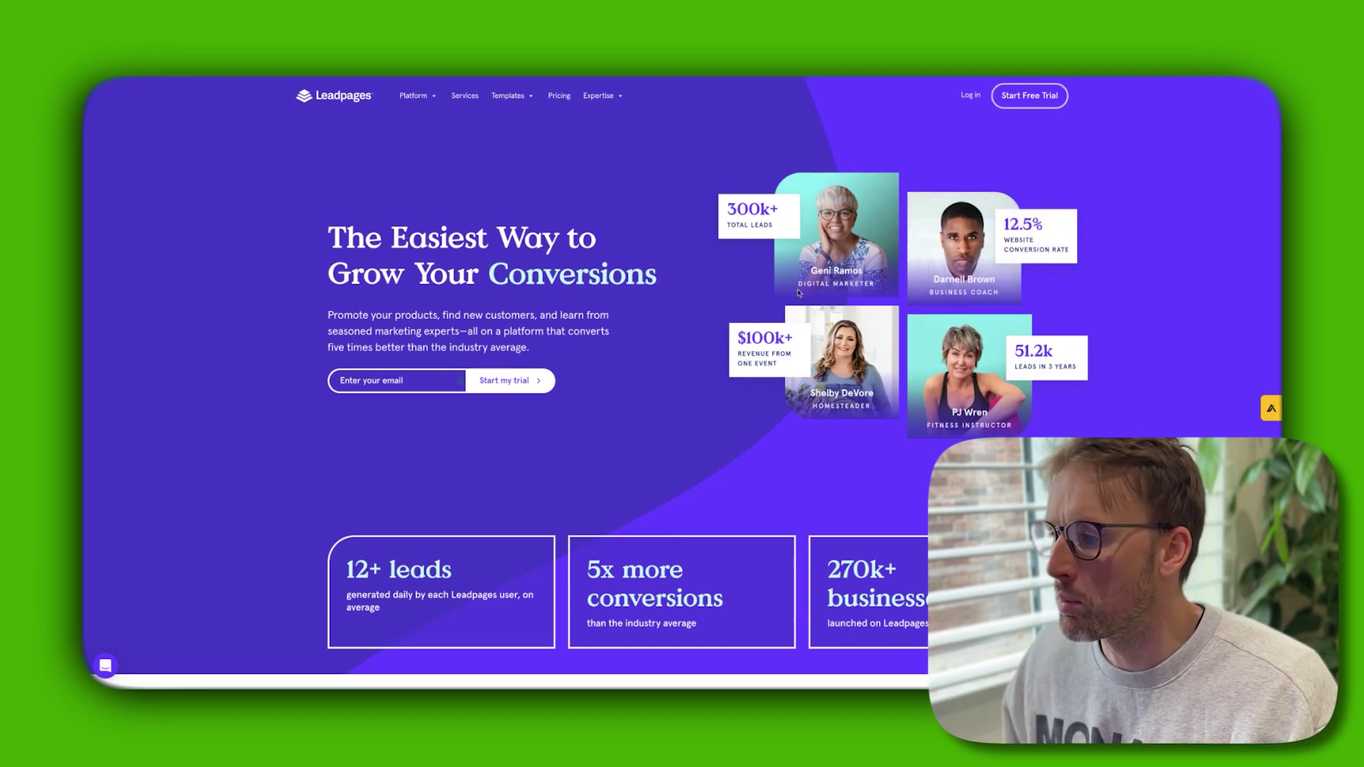
# - Scroll the TryTroop page from the hero down to the footer and back up
pyautogui.scroll(-10, 798, 293)
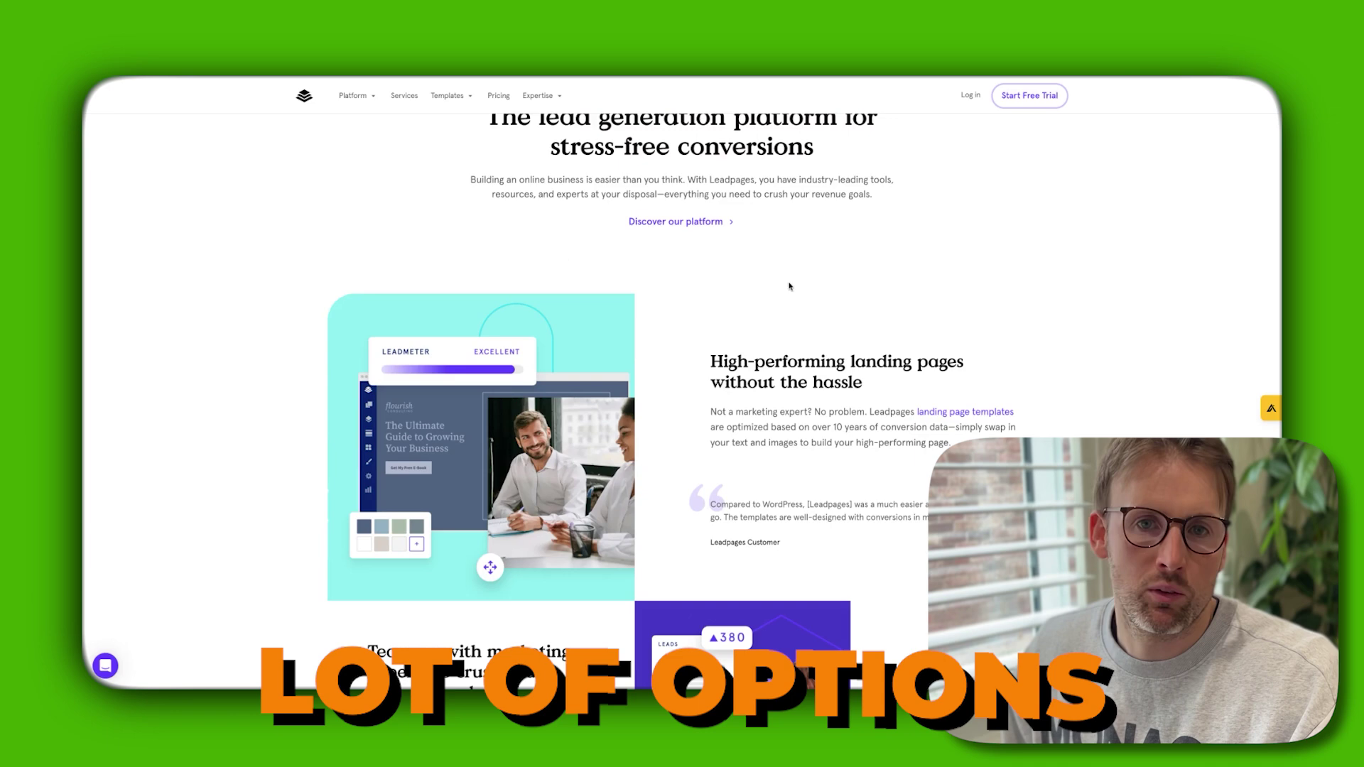
pyautogui.scroll(-5, 791, 292)
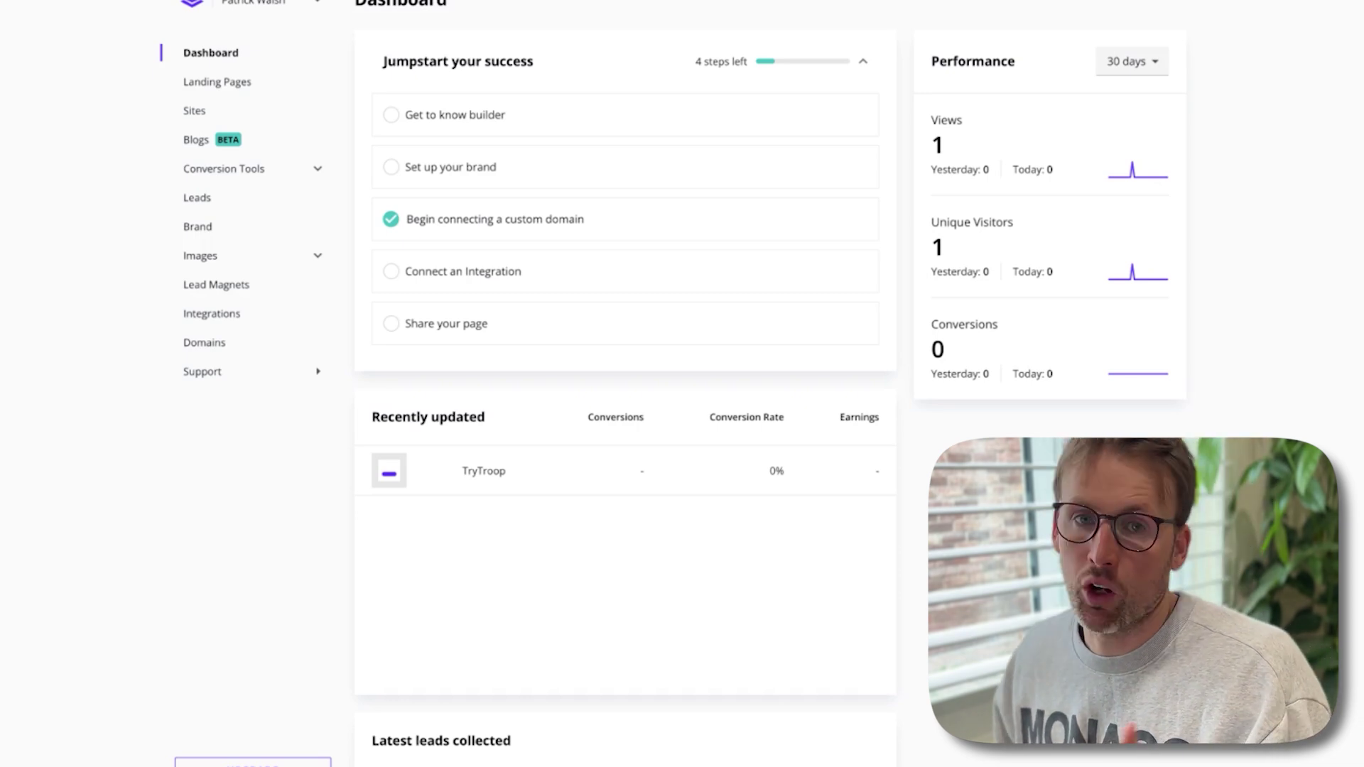
pyautogui.moveTo(608, 137)
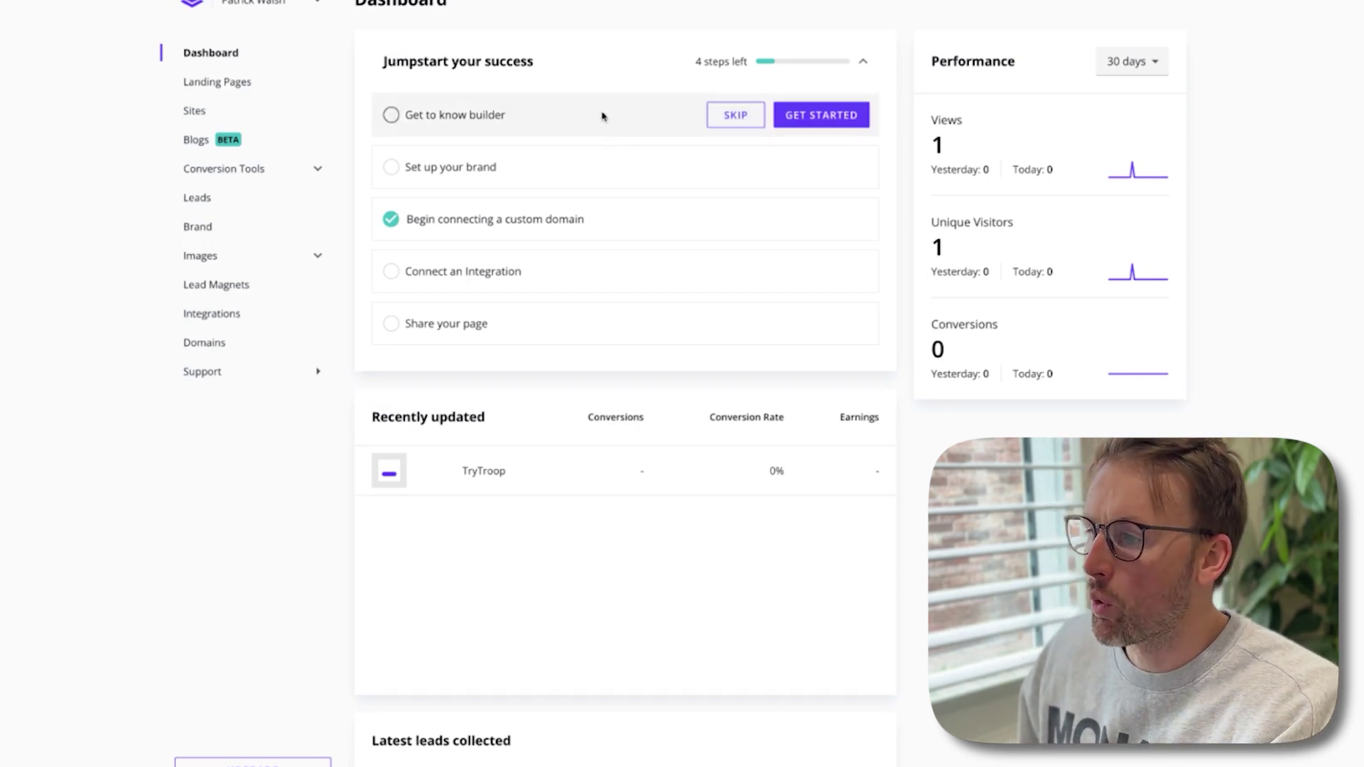
pyautogui.moveTo(588, 184)
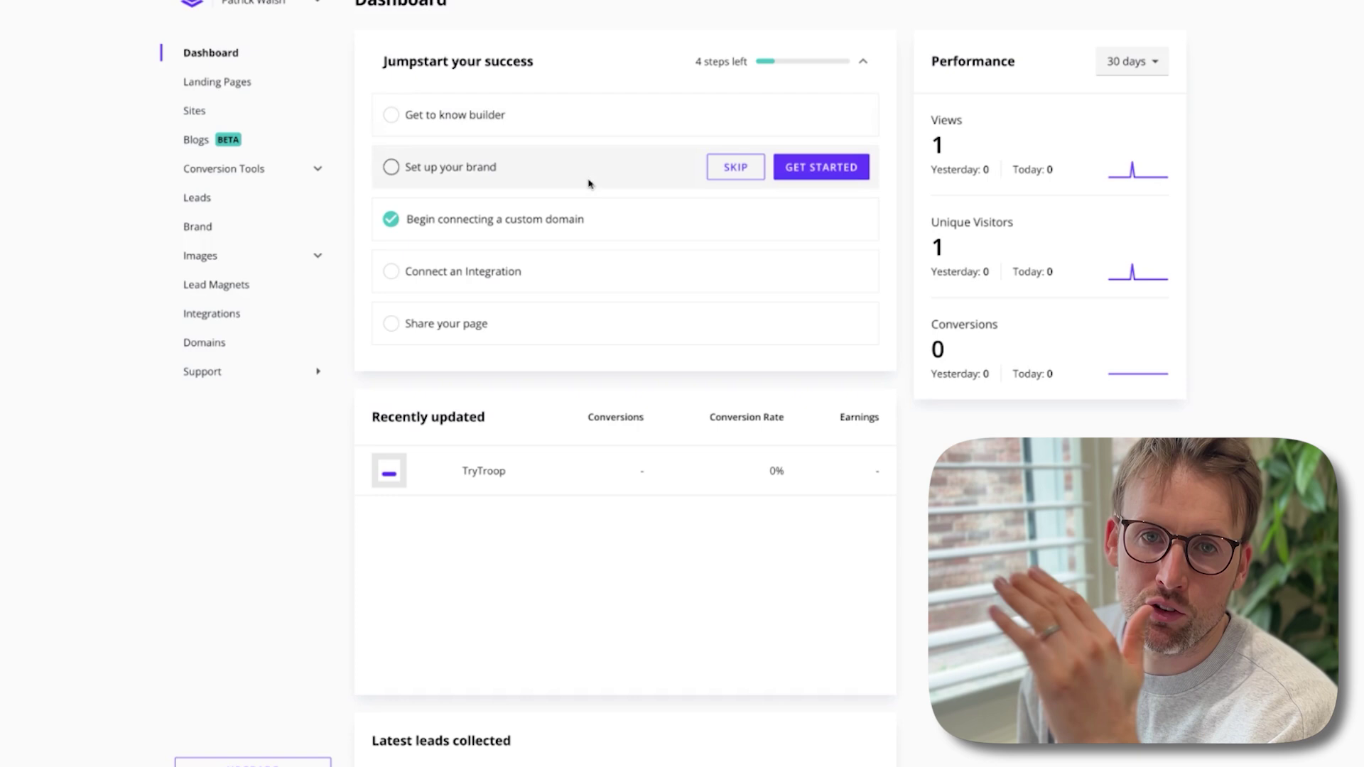
pyautogui.moveTo(586, 109)
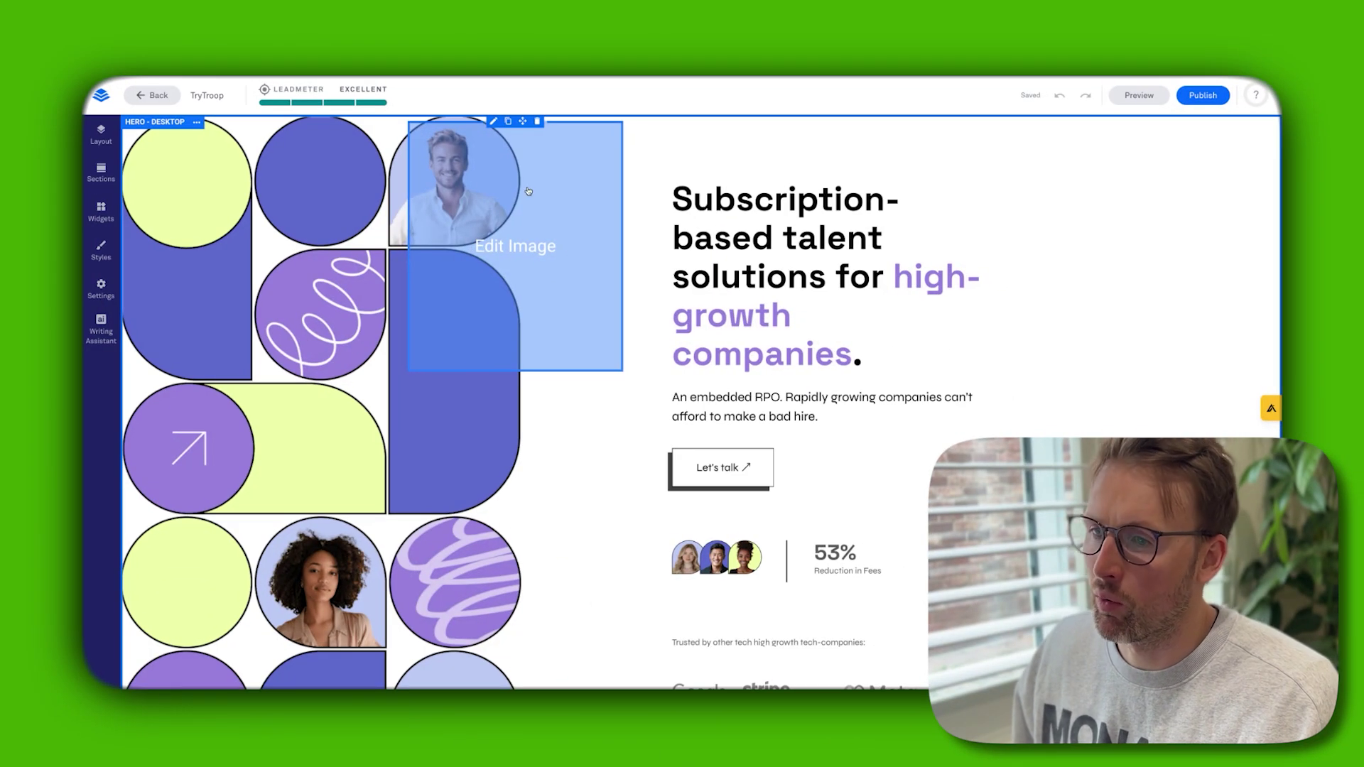
pyautogui.scroll(-4, 742, 263)
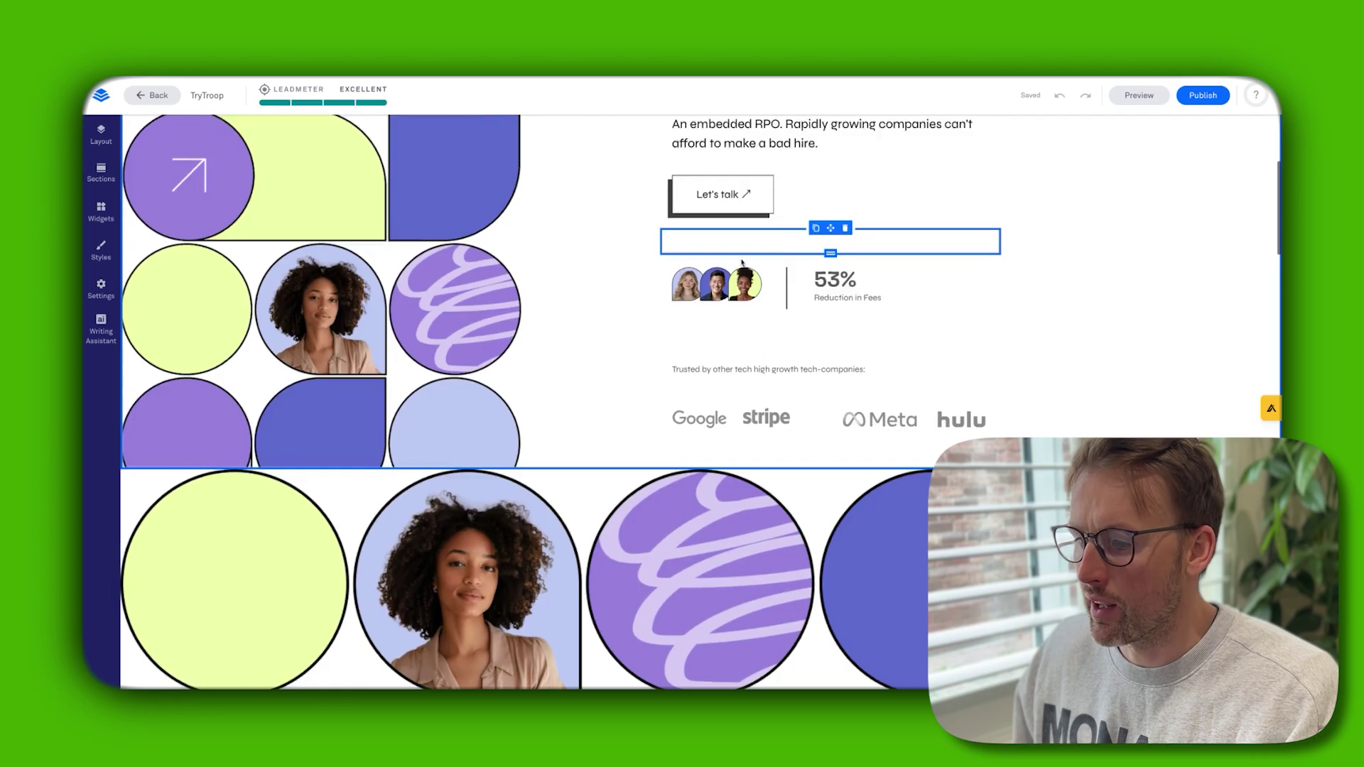
pyautogui.scroll(-1, 742, 263)
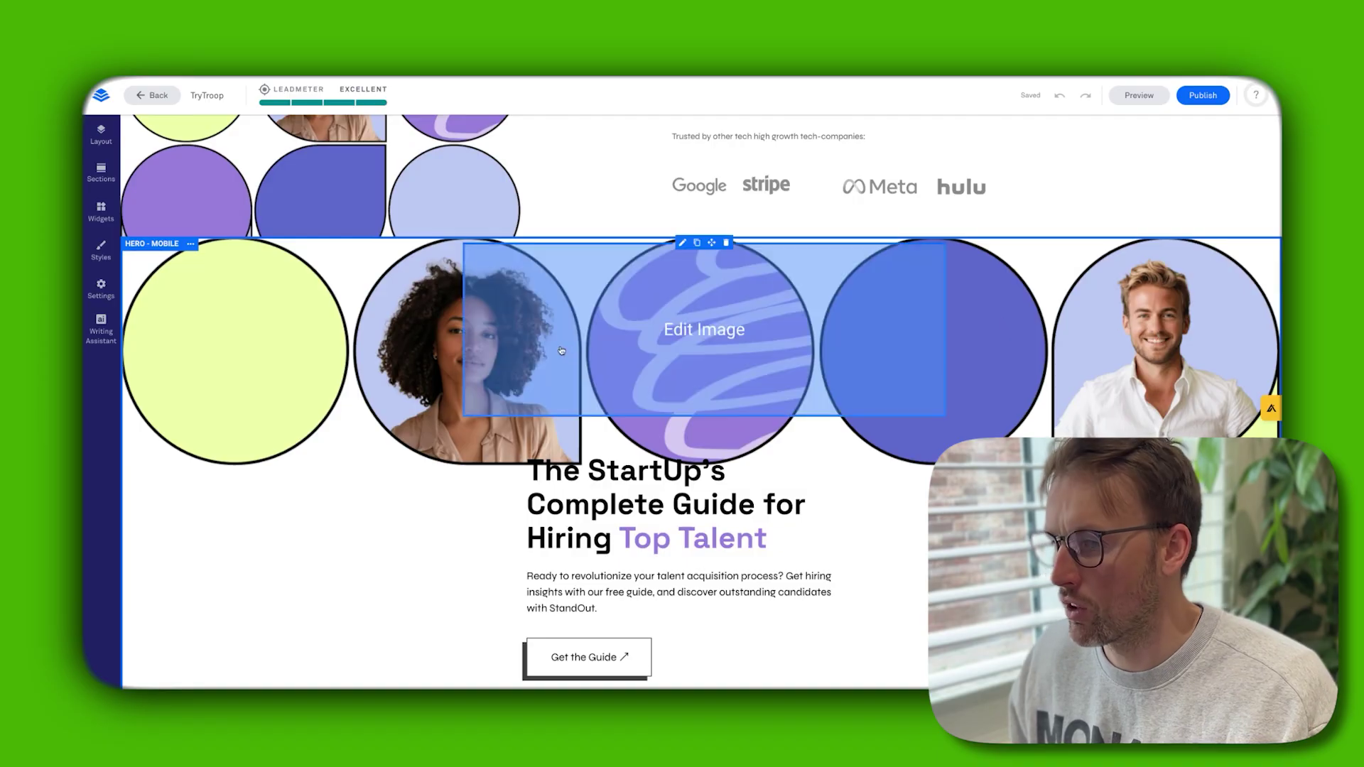
pyautogui.scroll(-5, 461, 311)
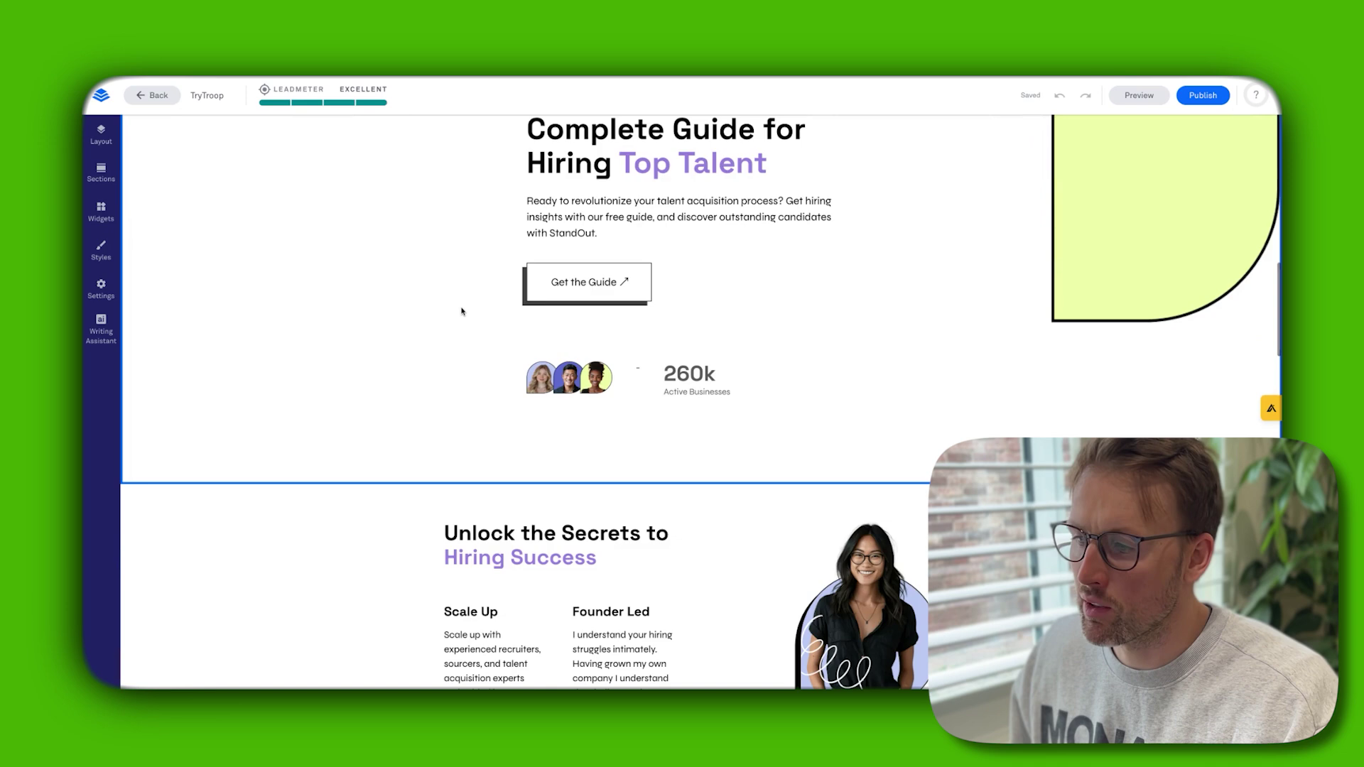
pyautogui.scroll(-13, 461, 311)
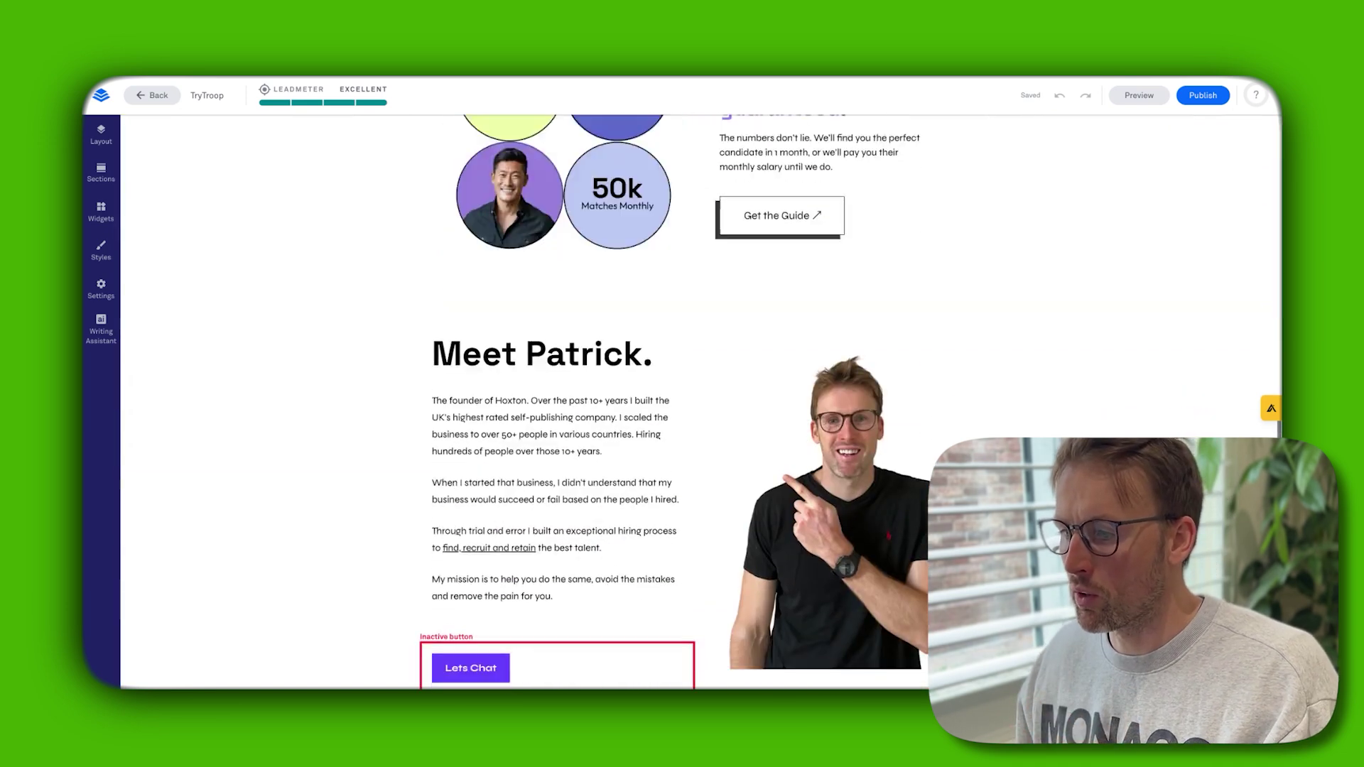
pyautogui.scroll(-5, 937, 339)
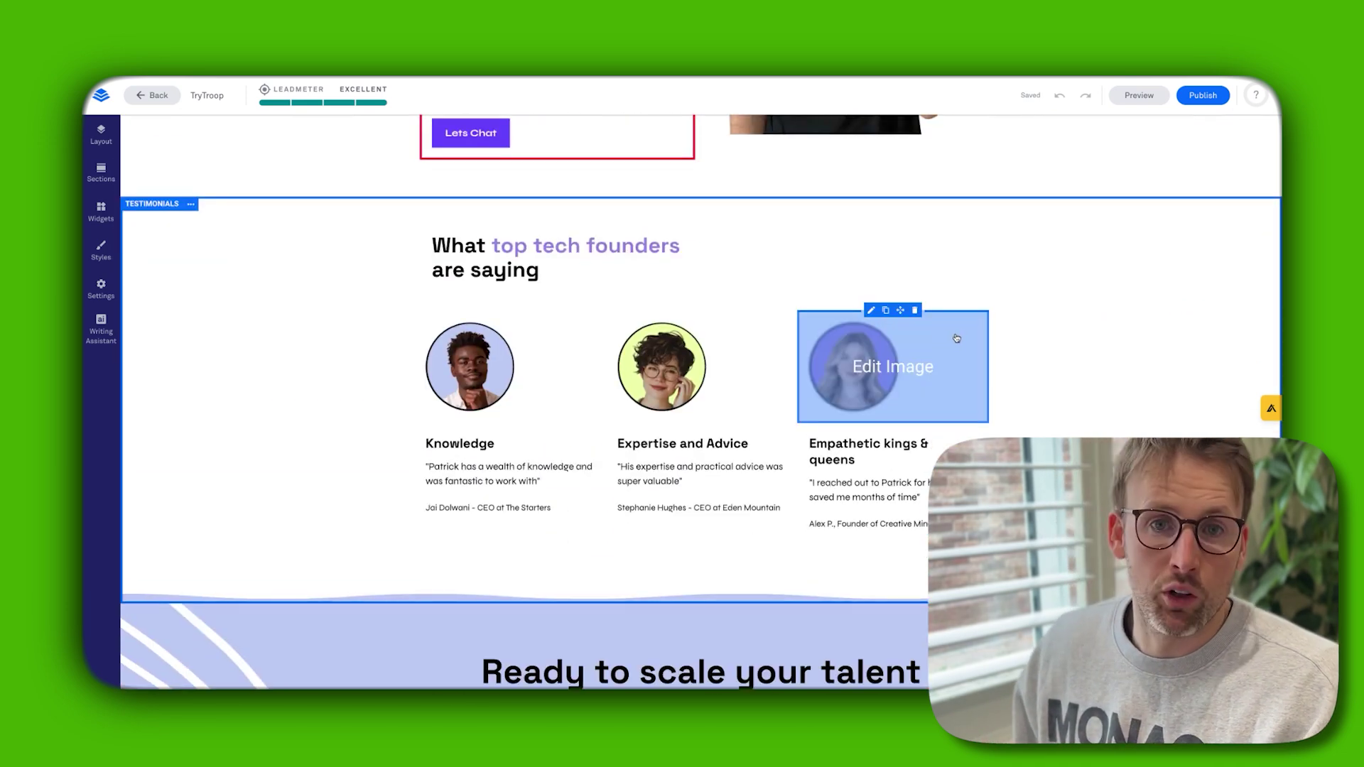
pyautogui.scroll(-7, 990, 346)
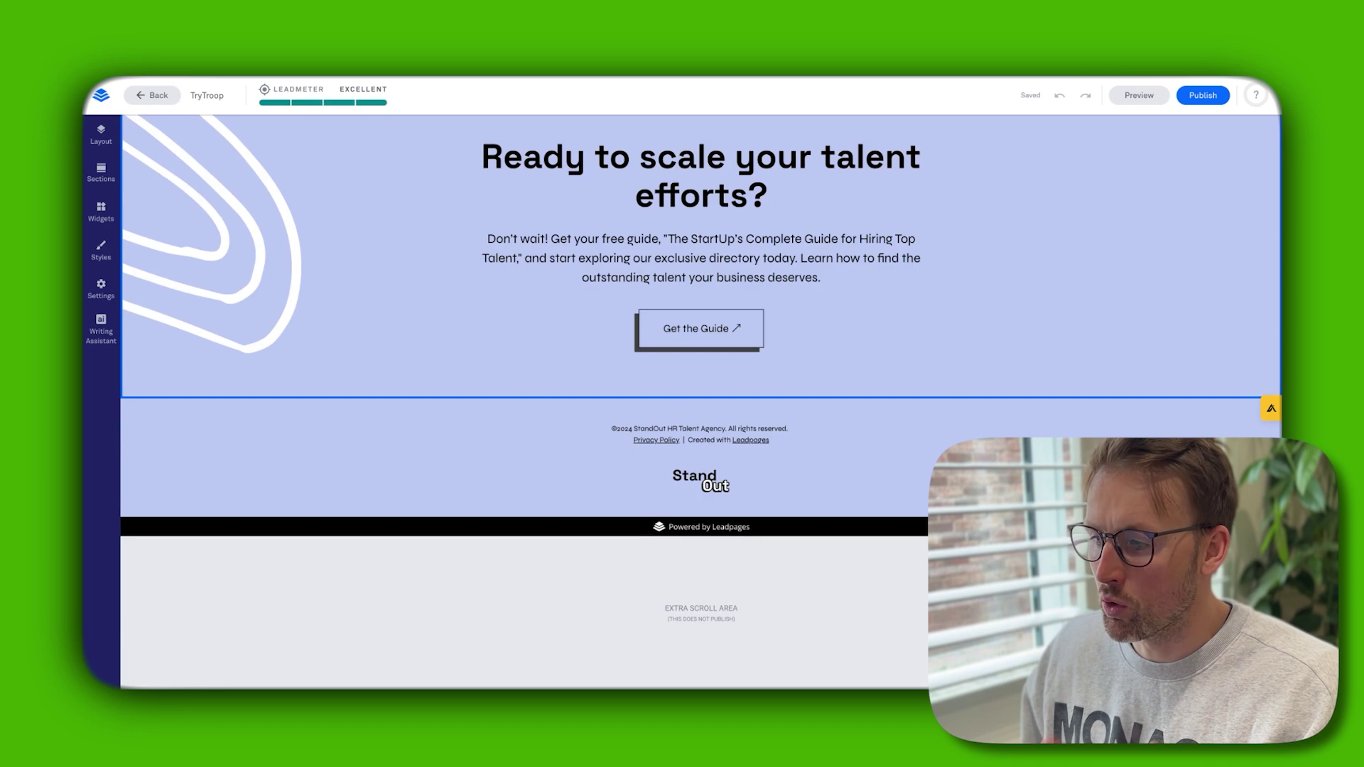
pyautogui.scroll(7, 702, 398)
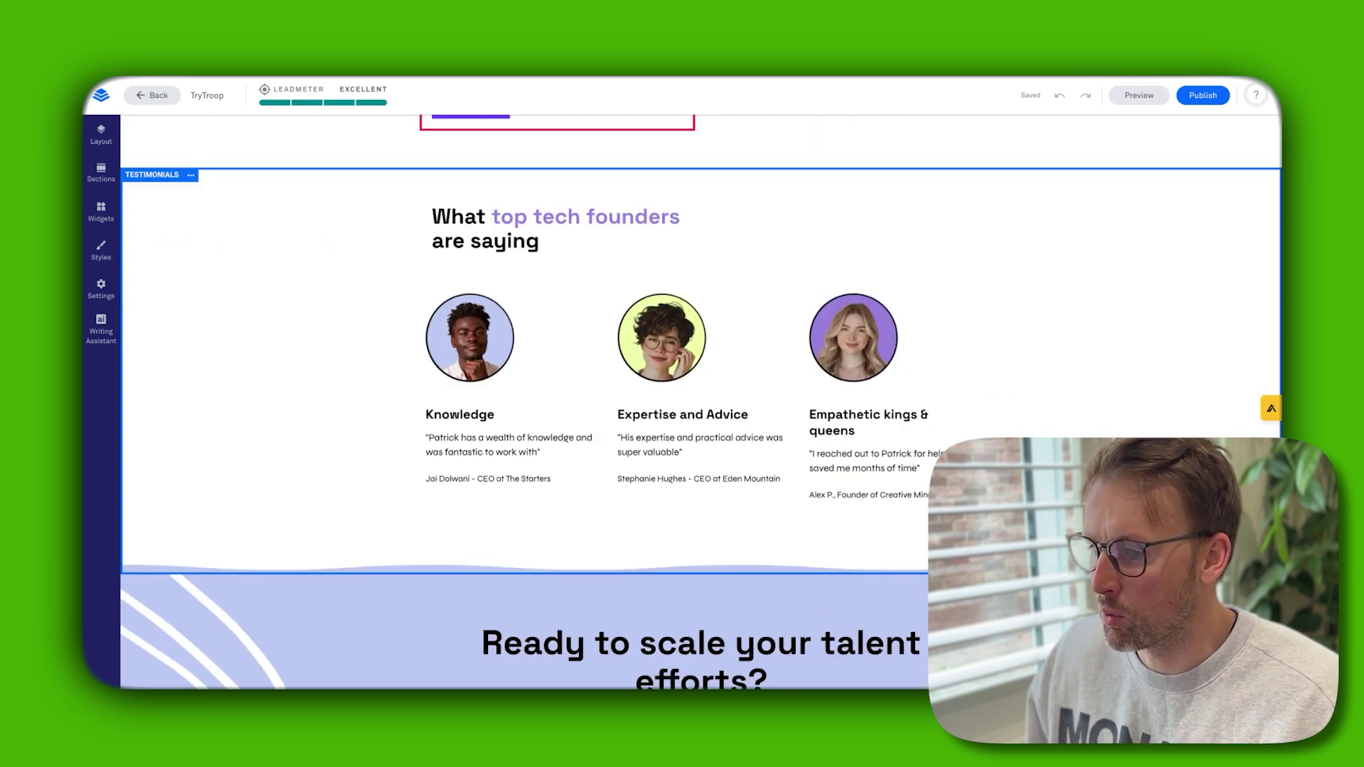
pyautogui.scroll(20, 701, 397)
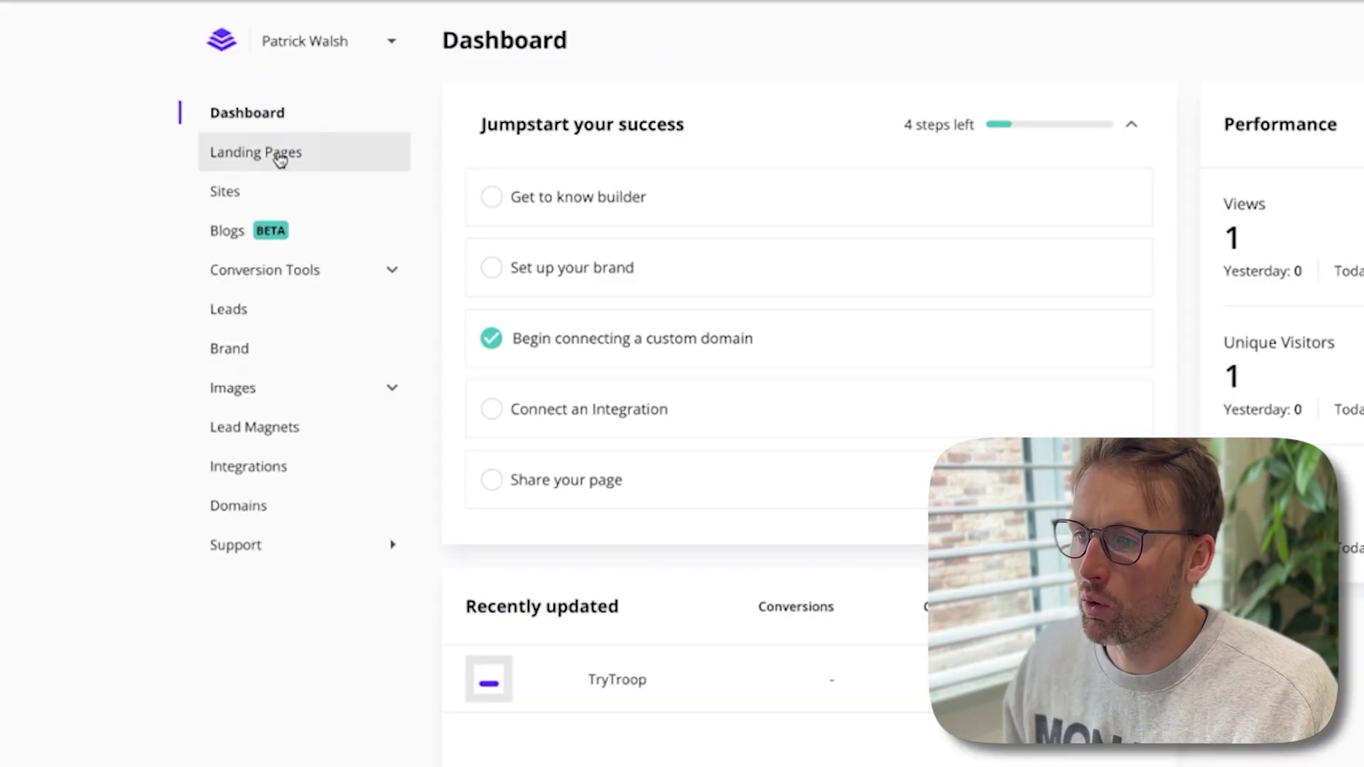
# - Browse the Landing Pages template grid and start building from a template card
pyautogui.click(353, 163)
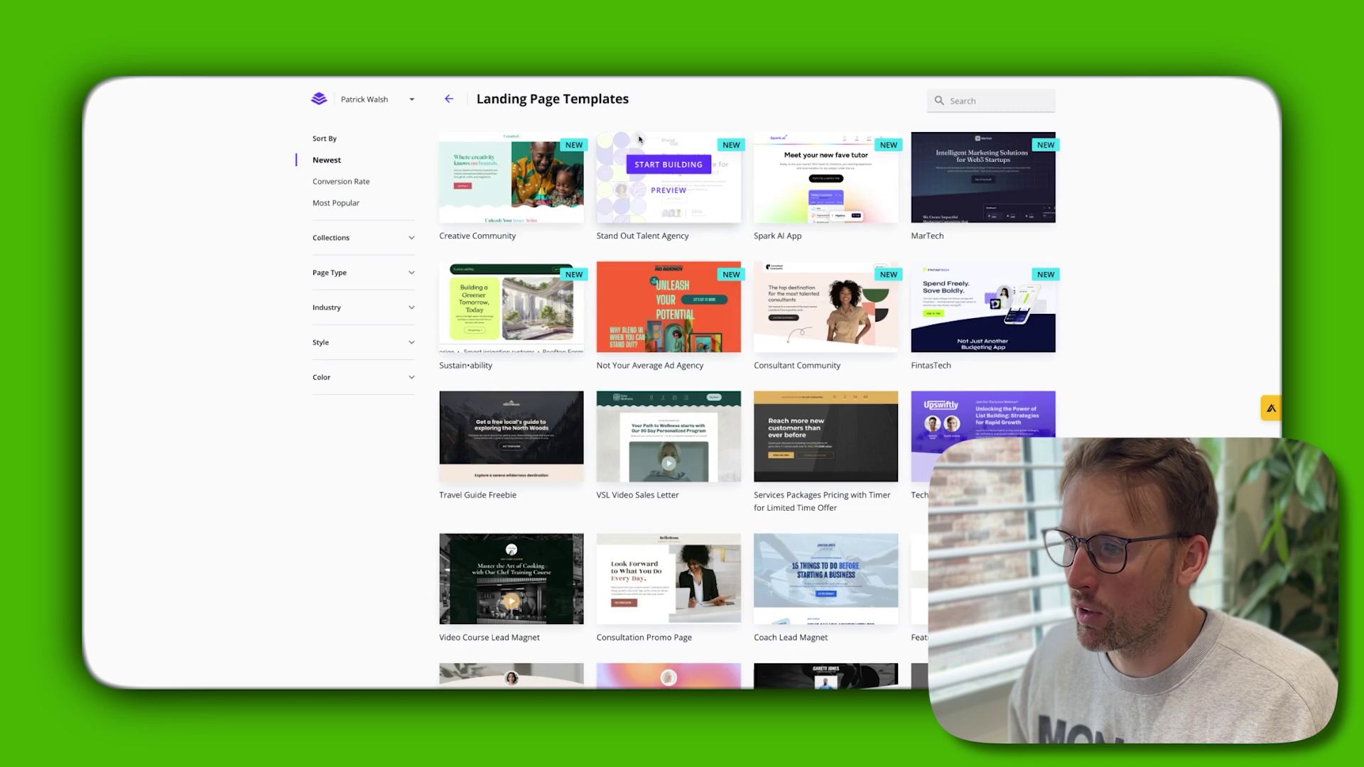
pyautogui.moveTo(696, 173)
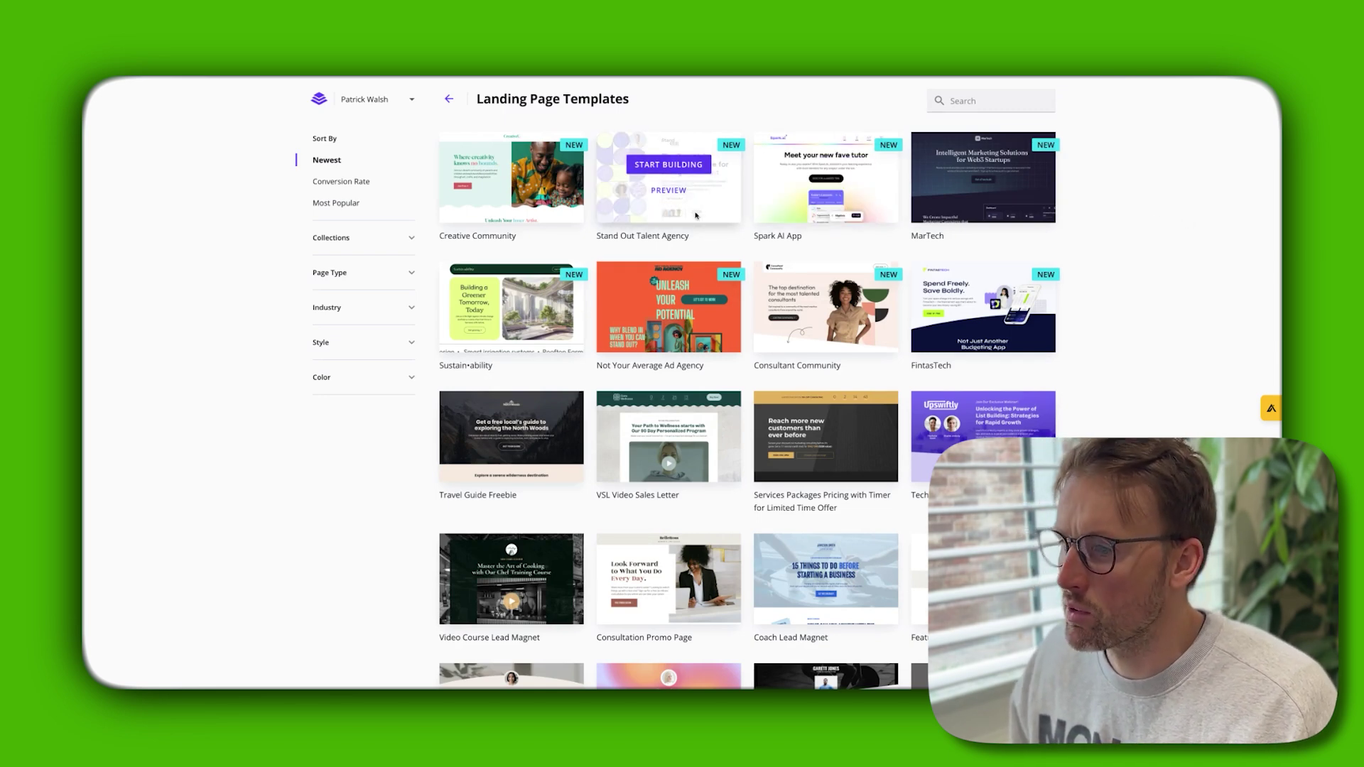
pyautogui.scroll(-10, 695, 215)
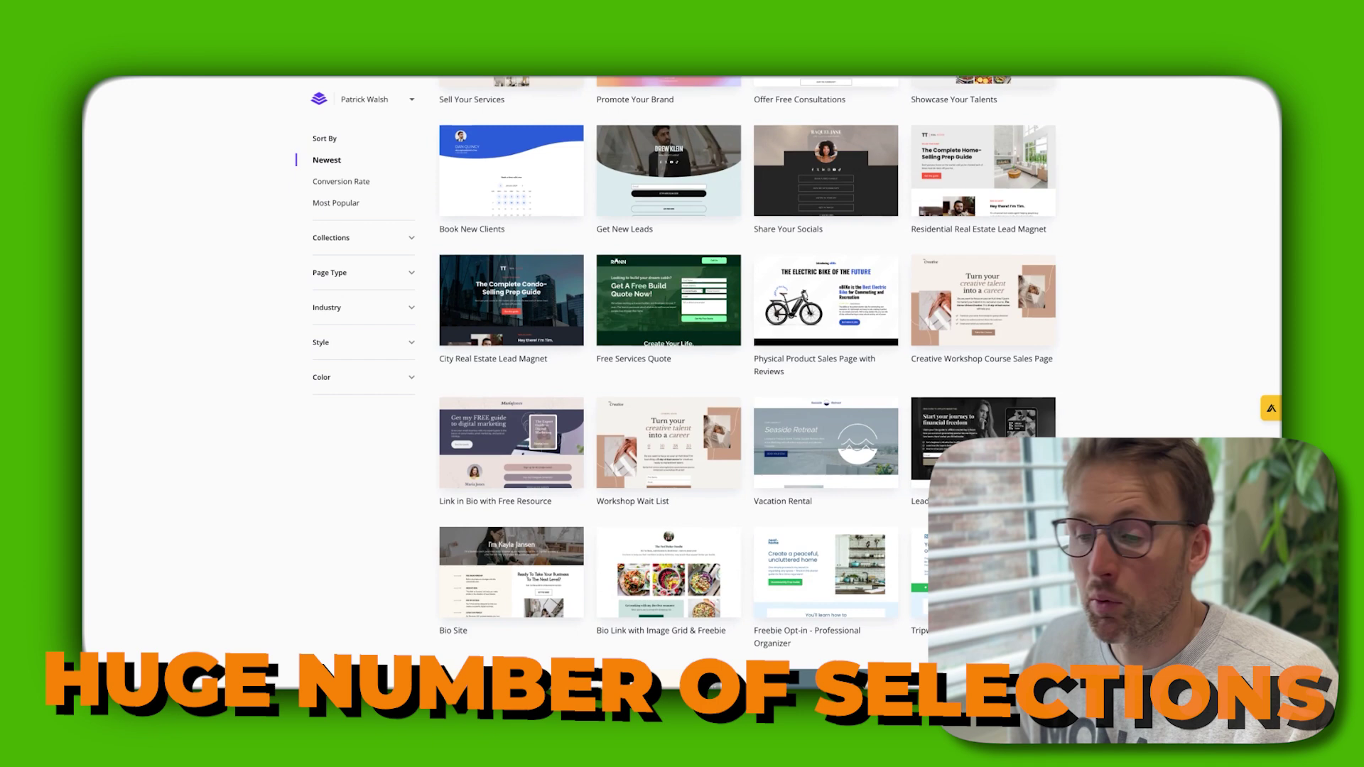
pyautogui.scroll(-3, 720, 225)
pyautogui.scroll(15, 720, 224)
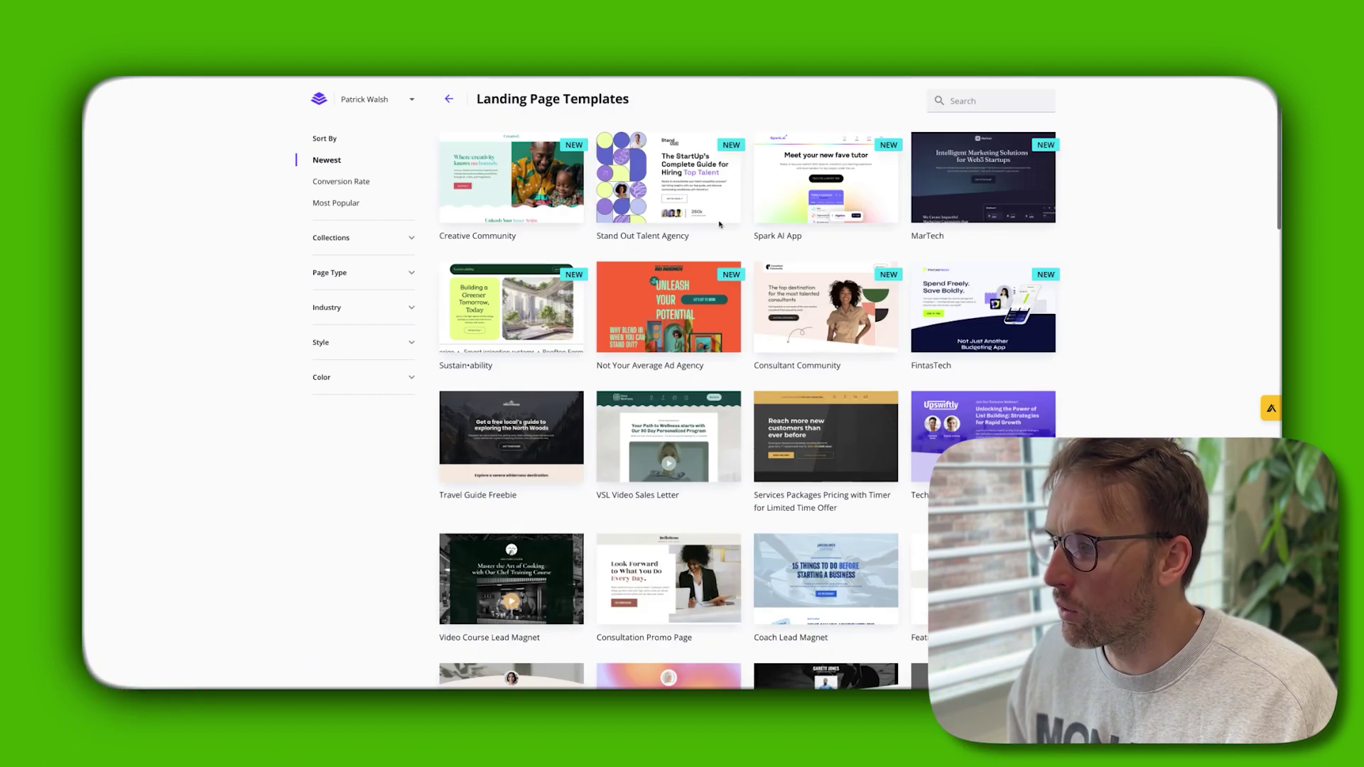
pyautogui.moveTo(833, 162)
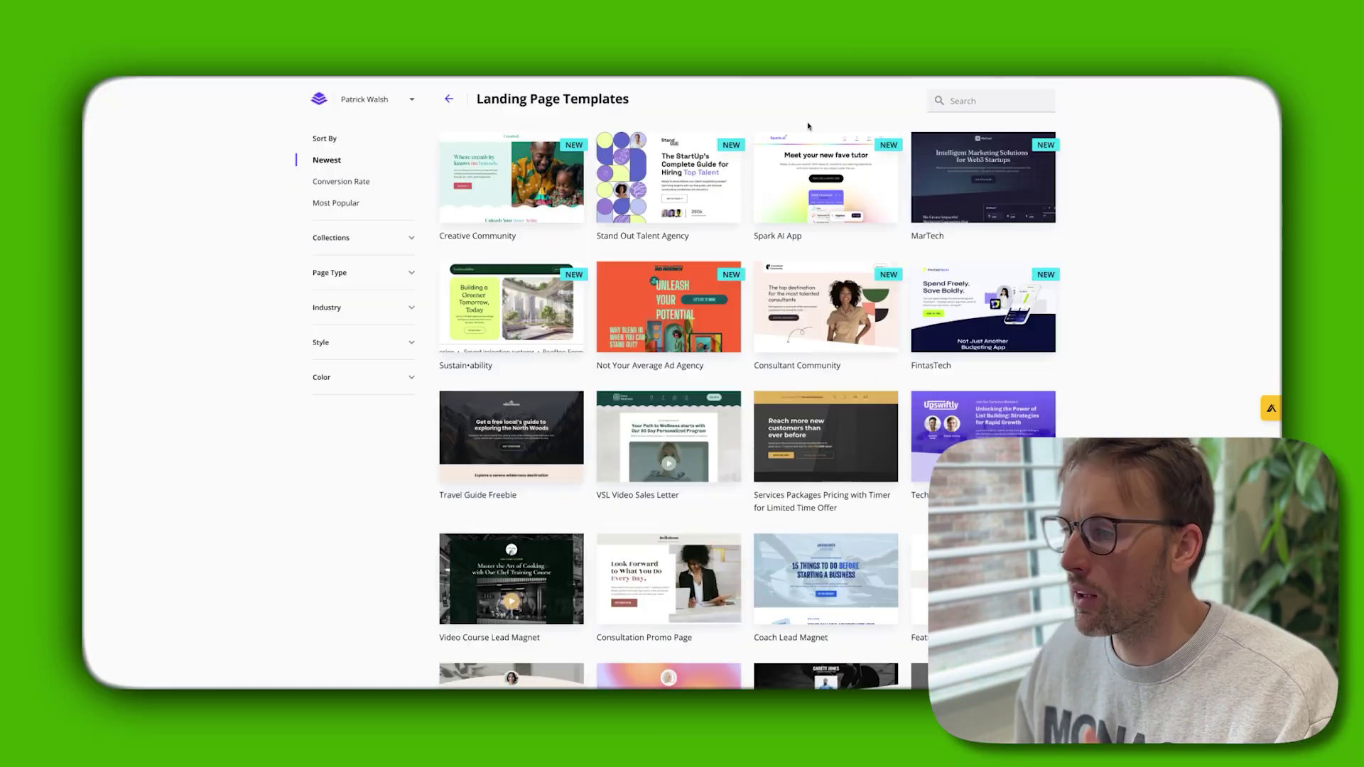
pyautogui.click(655, 127)
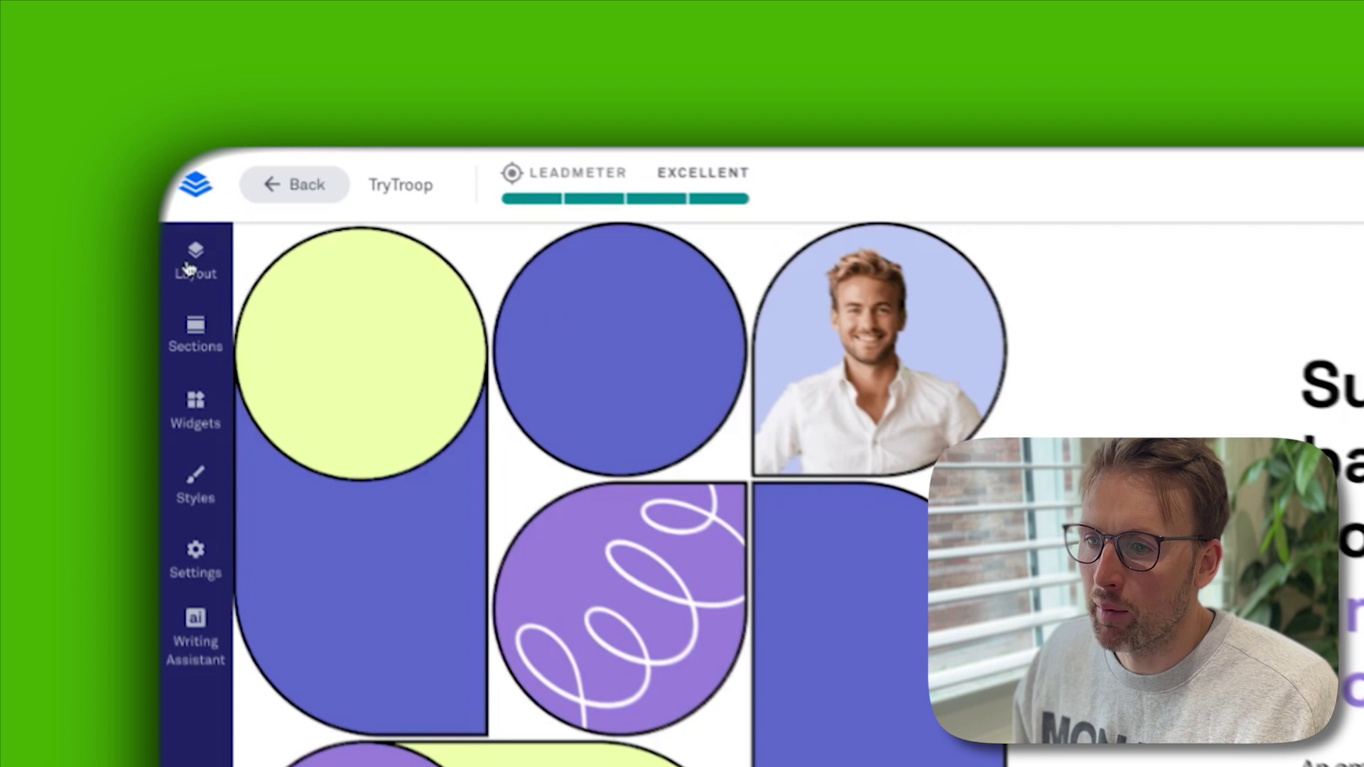
# - Show the Page Layout panel listing Hero, Benefits, Testimonials and Footer sections
pyautogui.click(101, 133)
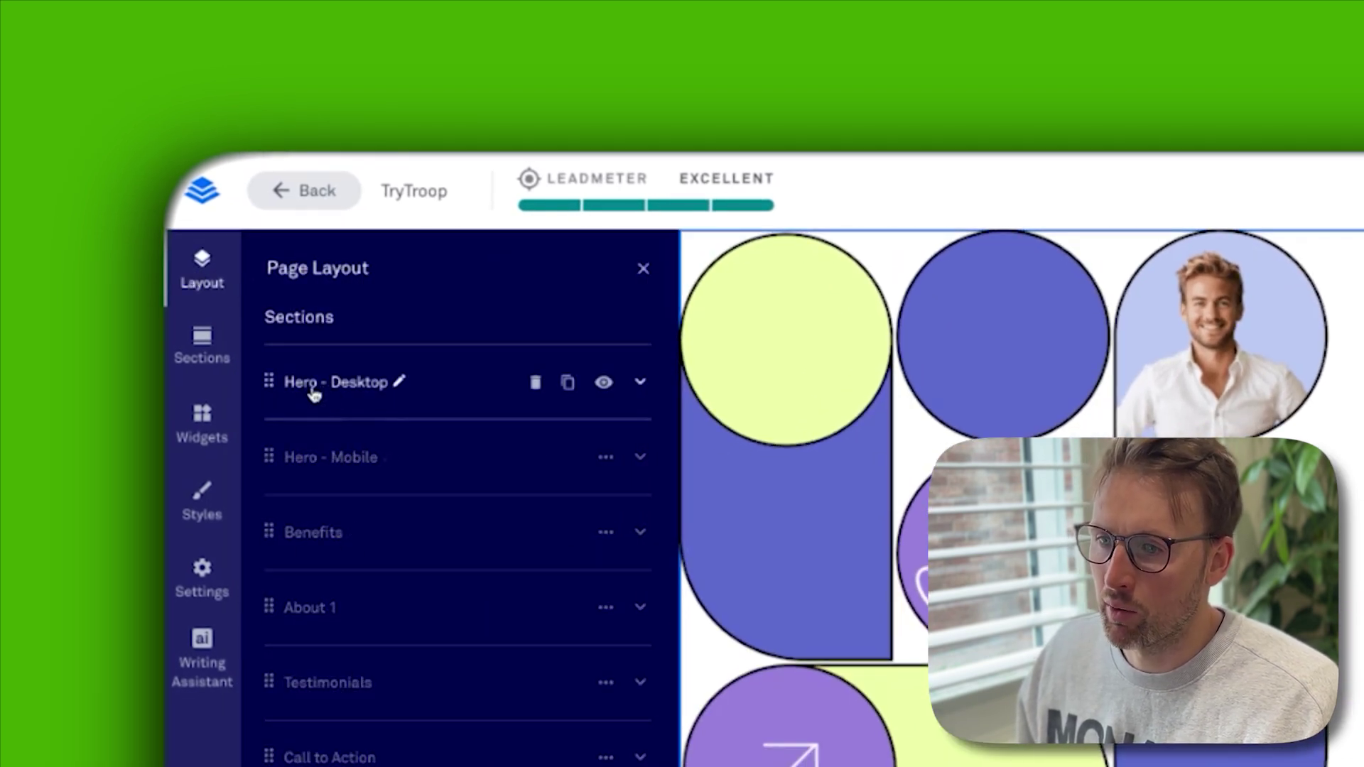
pyautogui.scroll(-5, 1165, 327)
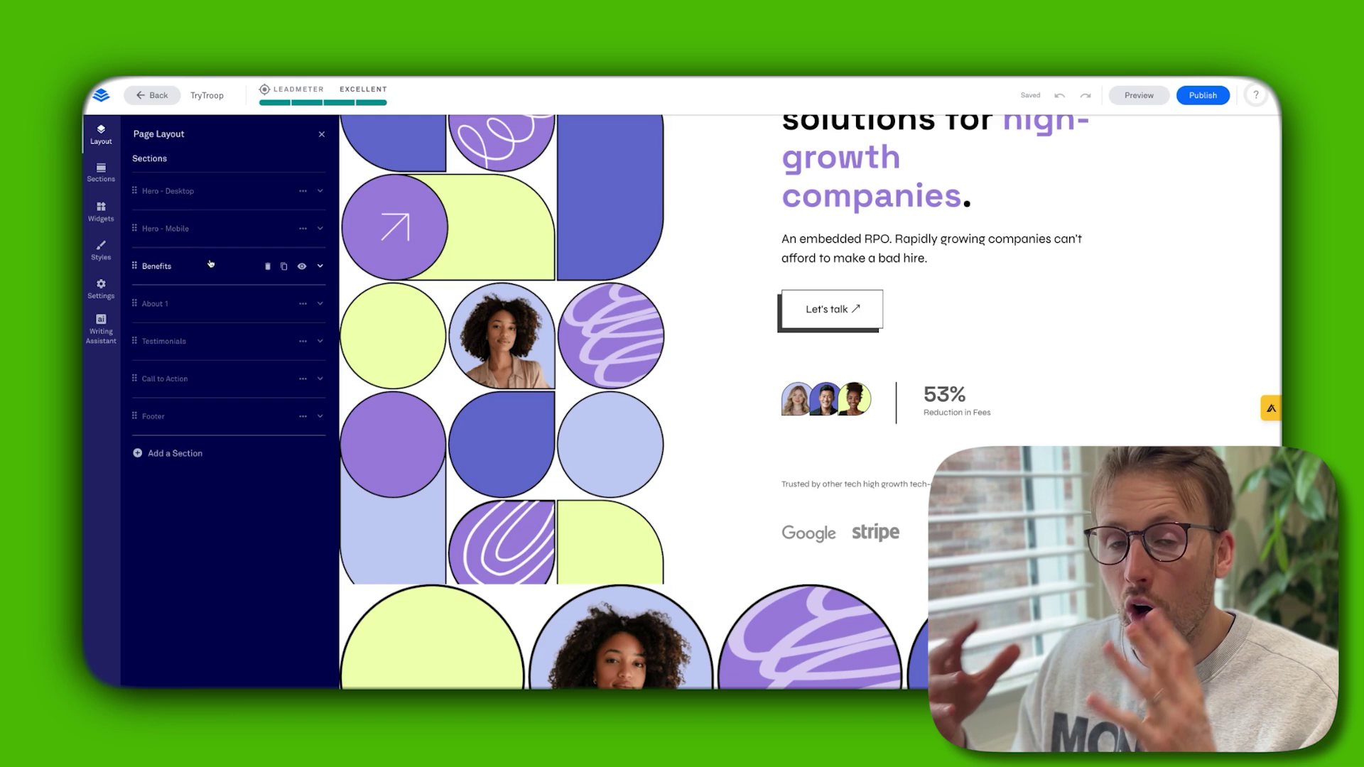
pyautogui.scroll(-10, 398, 297)
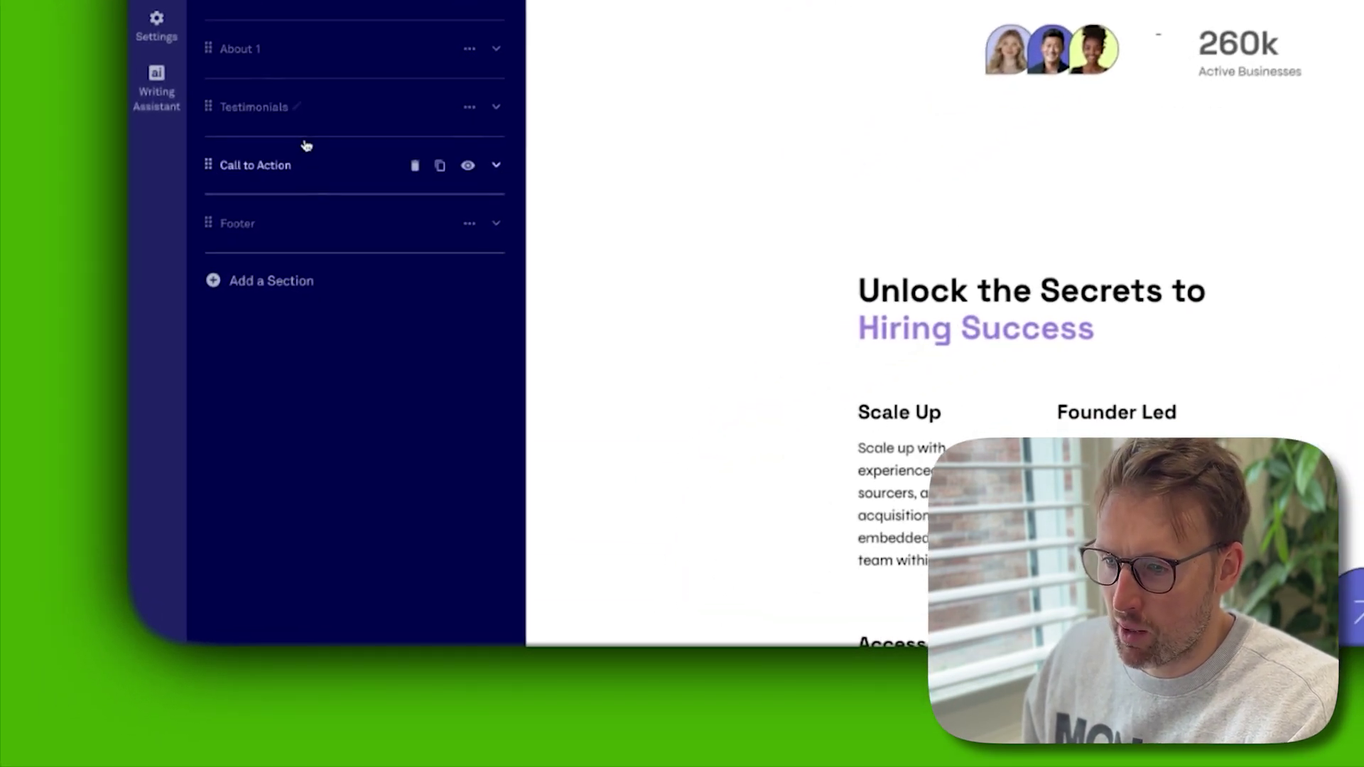
# - Insert the first 'Meet Lynn.' About section design onto the page
pyautogui.click(263, 287)
pyautogui.click(306, 18)
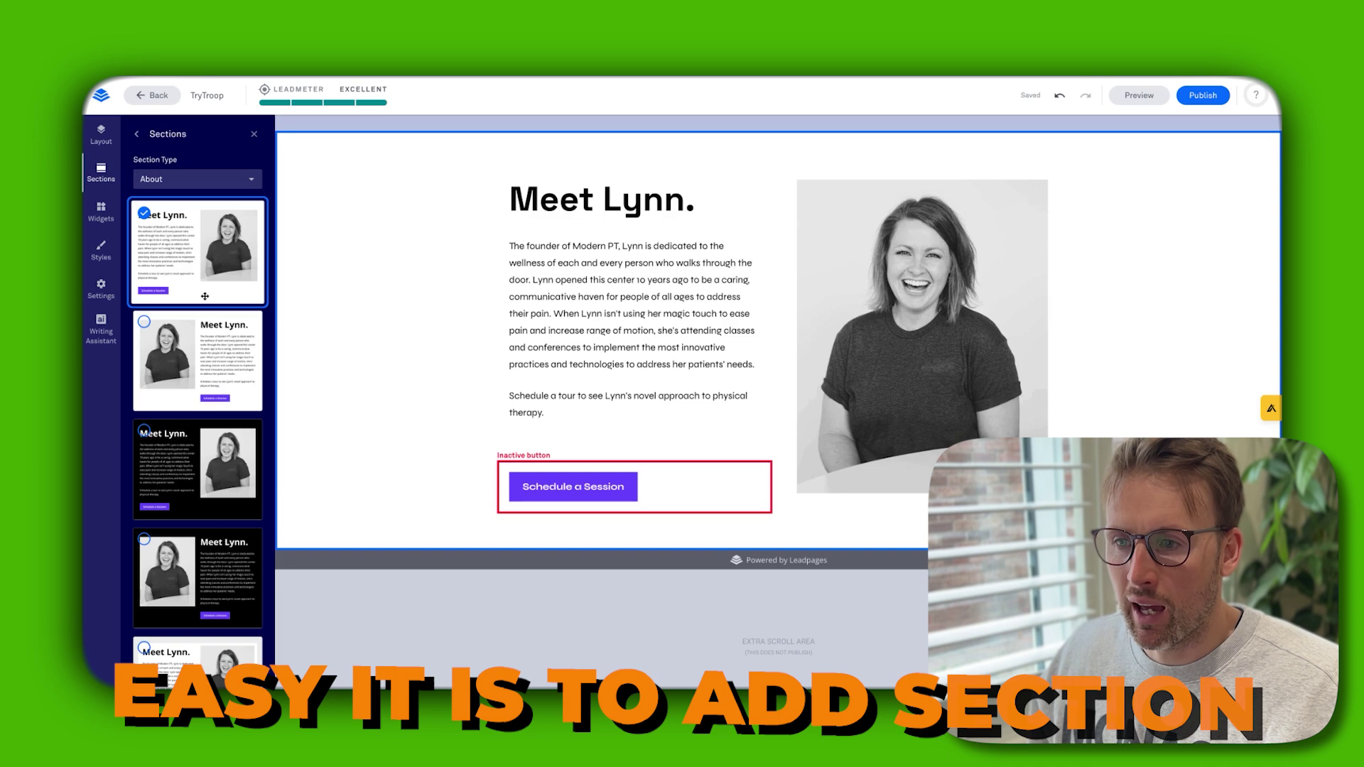
pyautogui.scroll(3, 277, 266)
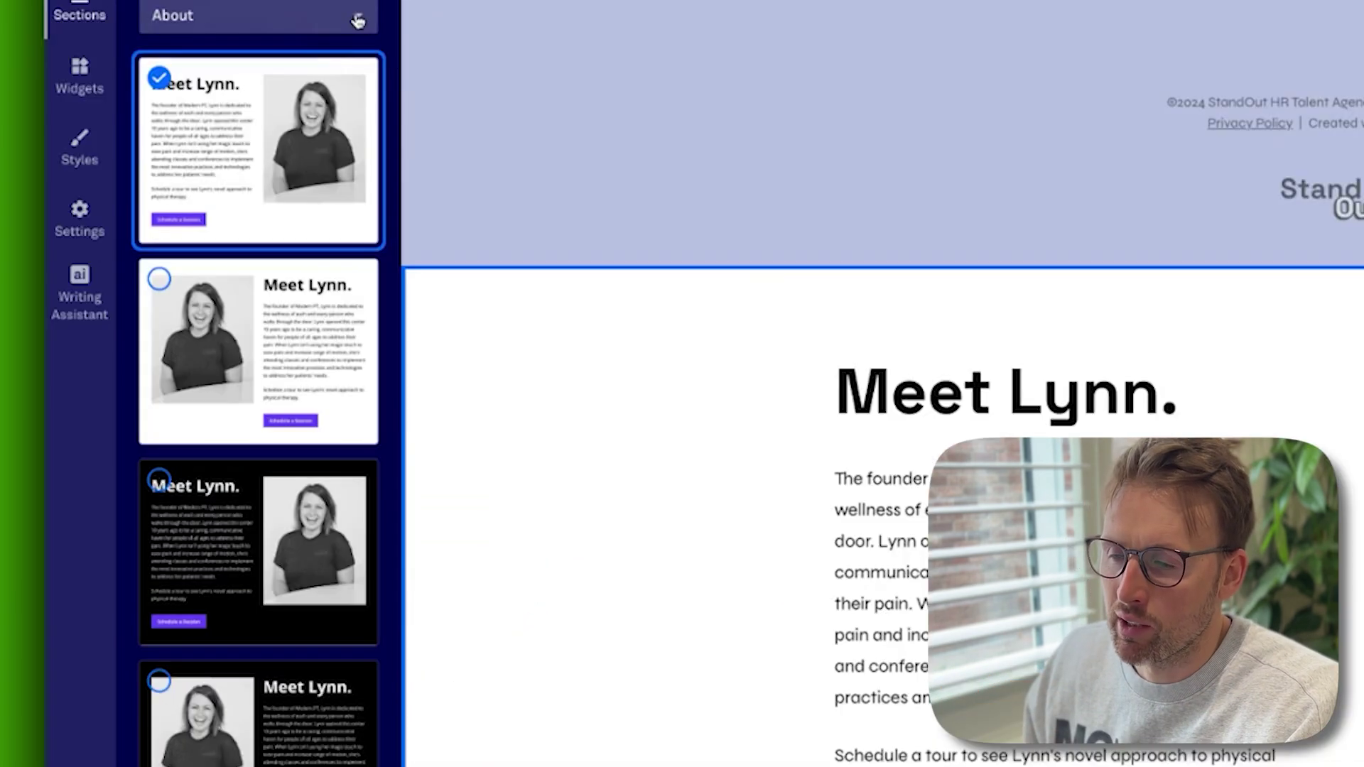
# - Browse the Plans/Pricing section templates in the Section Type list
pyautogui.click(253, 180)
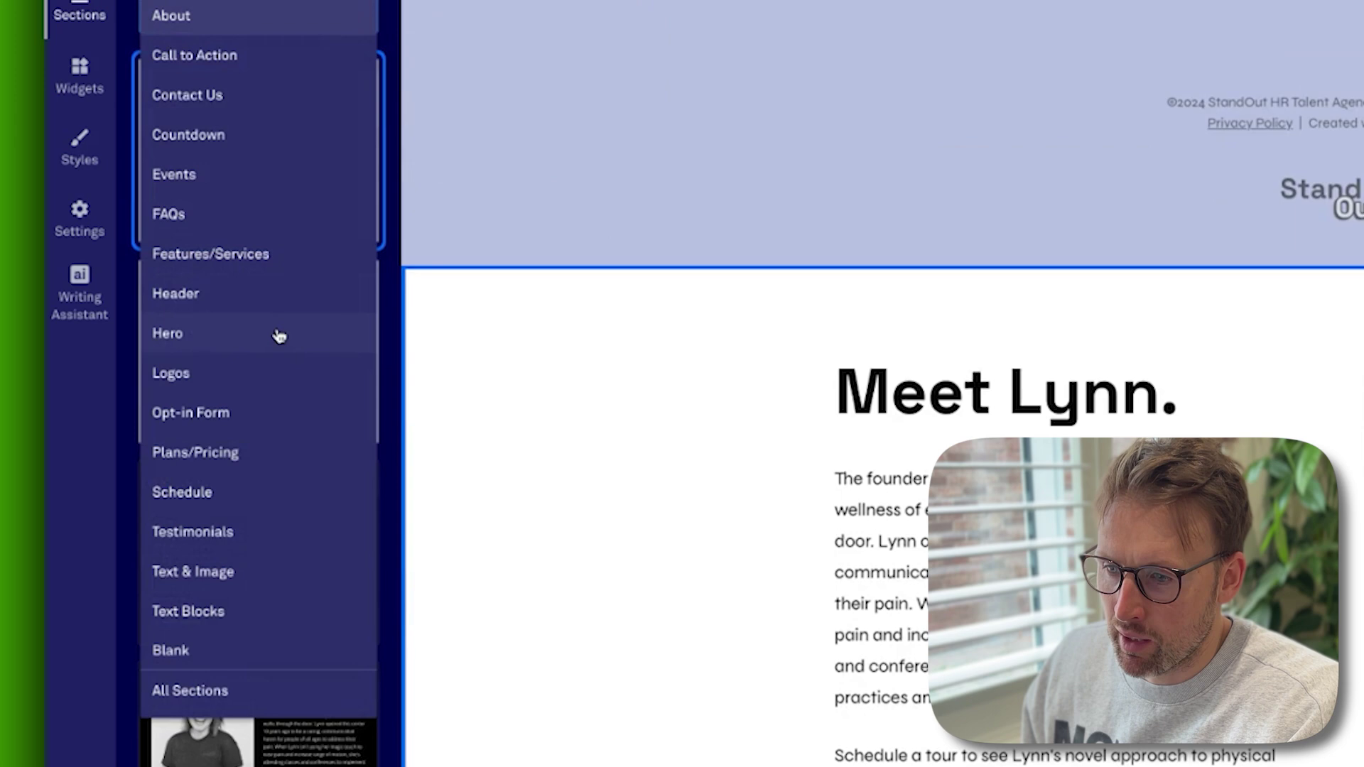
pyautogui.click(223, 452)
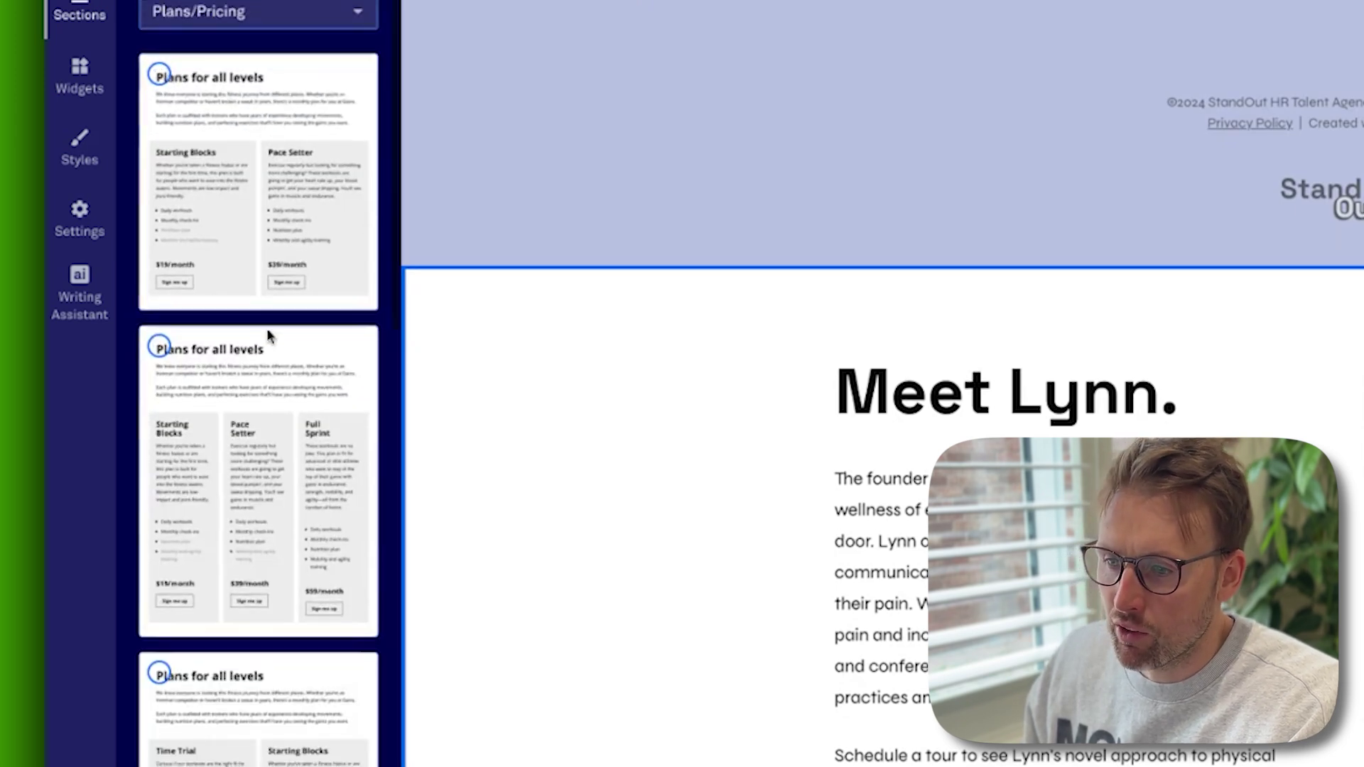
pyautogui.scroll(-10, 269, 334)
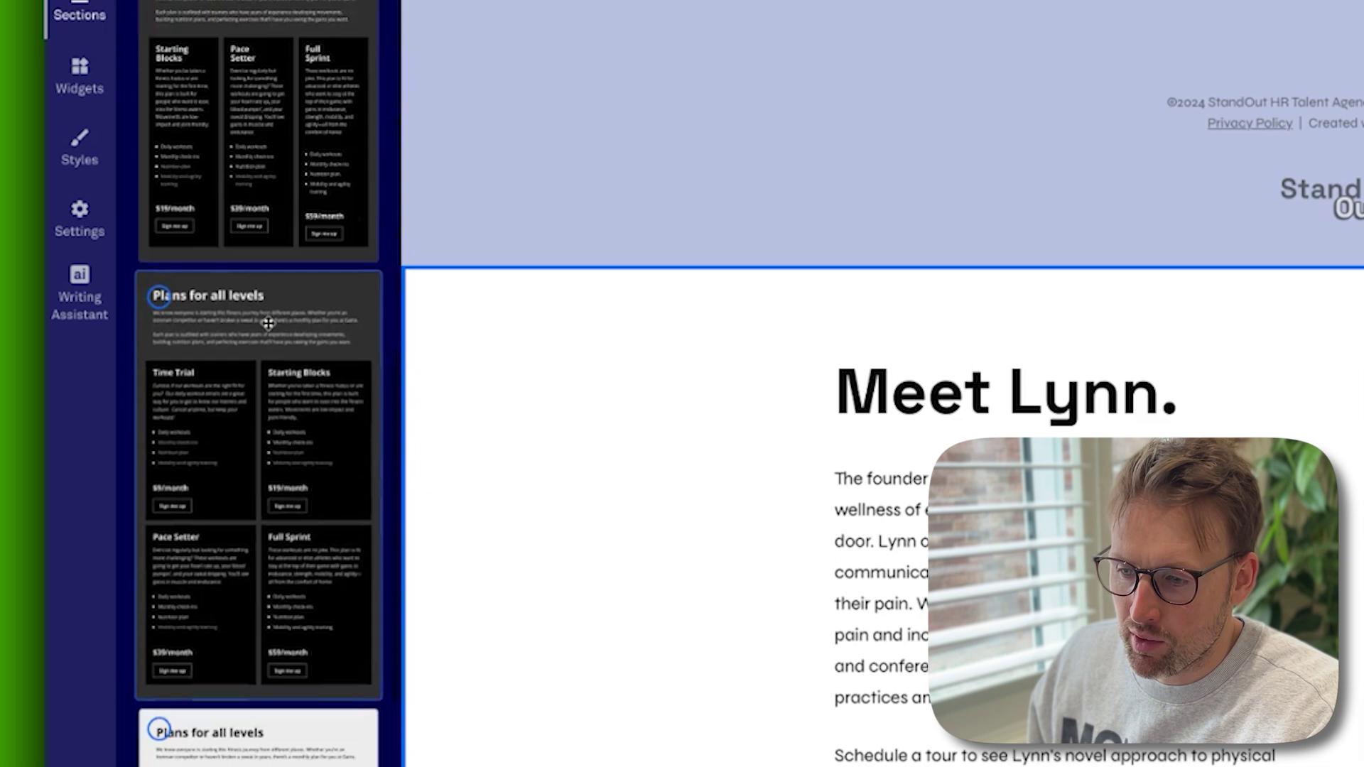
pyautogui.scroll(15, 265, 320)
pyautogui.click(243, 100)
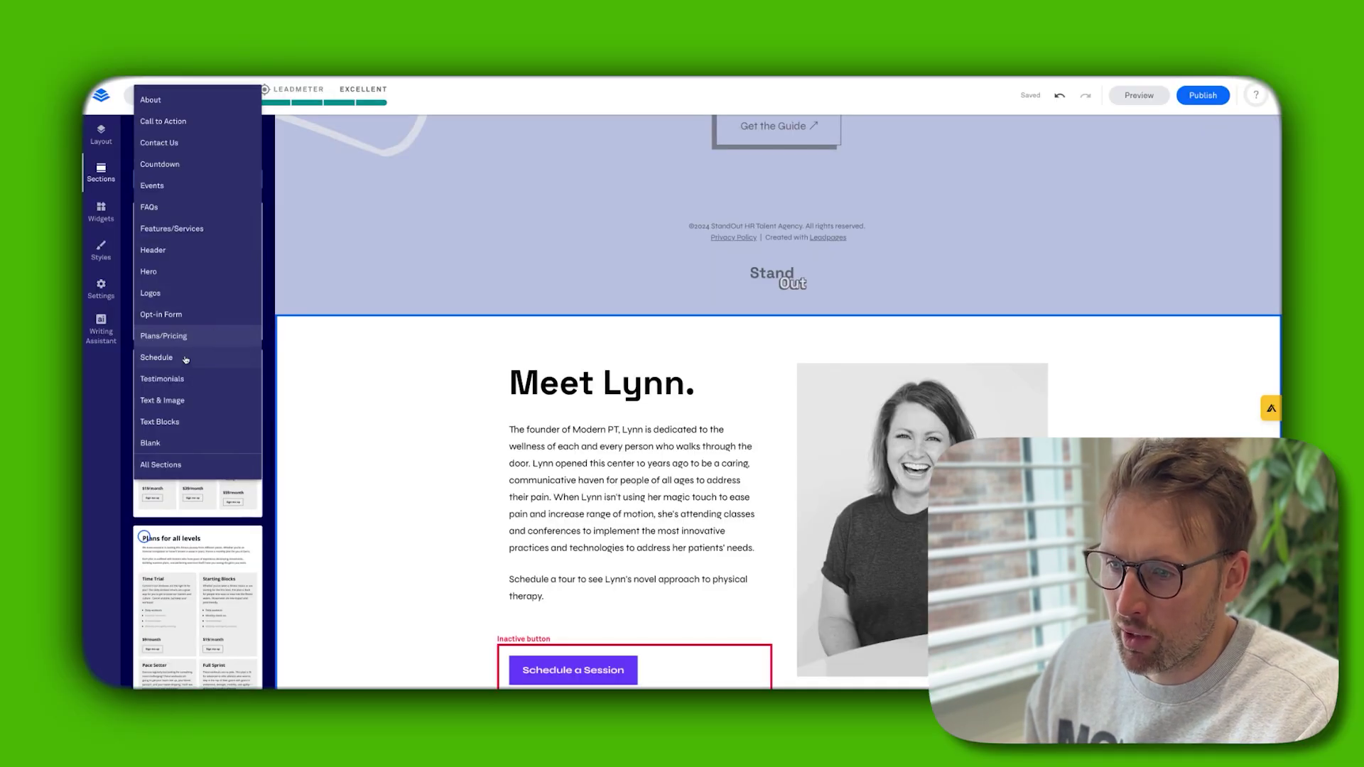
# - Drag the first Opt-in Form template below the footer, adding an Email field and Sign Up button
pyautogui.click(162, 315)
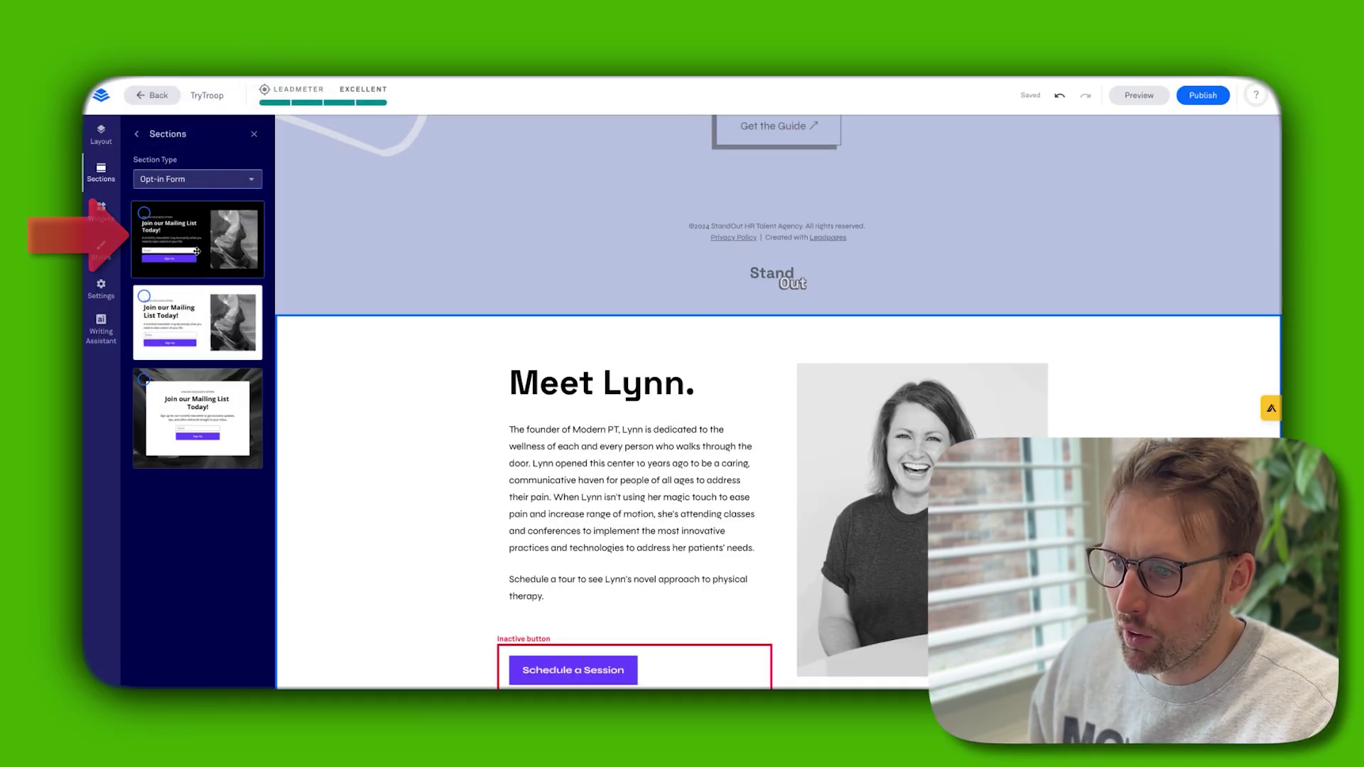
pyautogui.moveTo(197, 251); pyautogui.dragTo(503, 481)
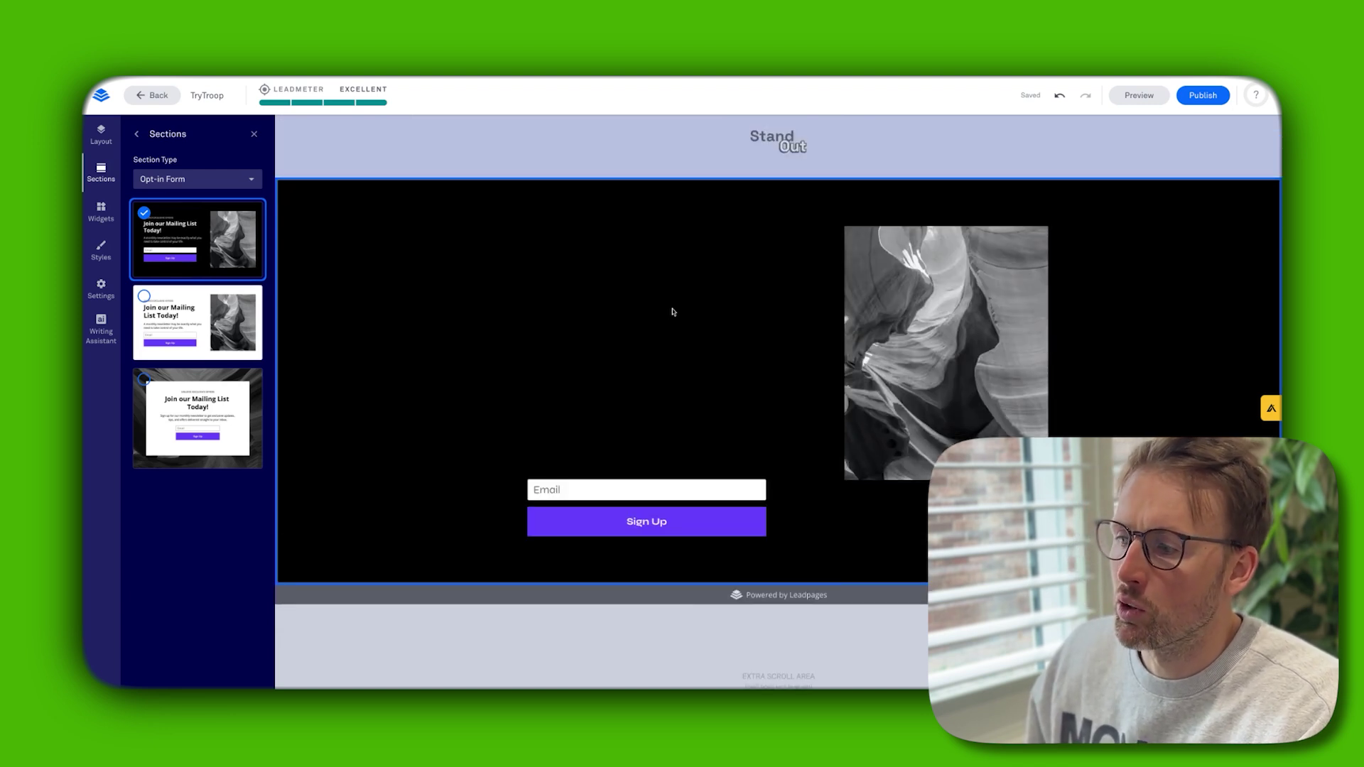
pyautogui.scroll(3, 668, 313)
pyautogui.scroll(-2, 651, 295)
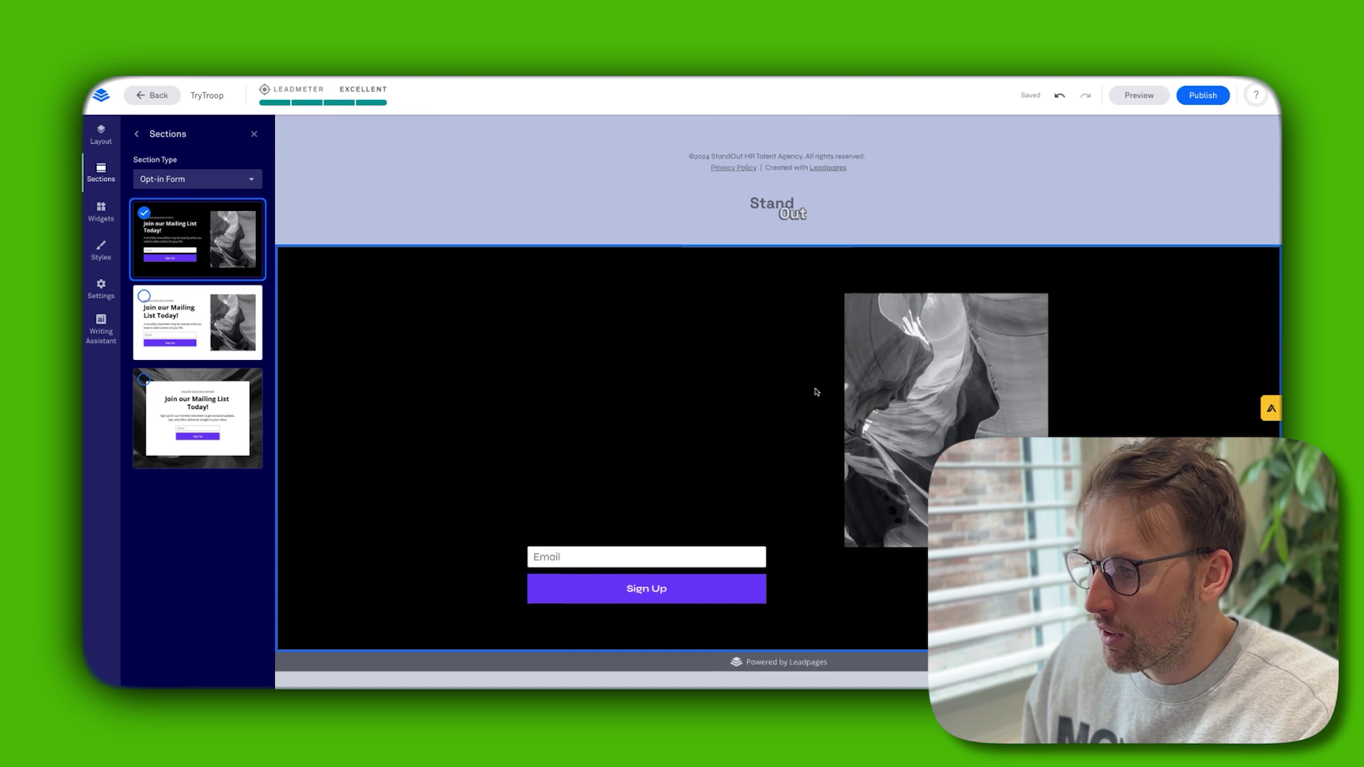
pyautogui.click(637, 351)
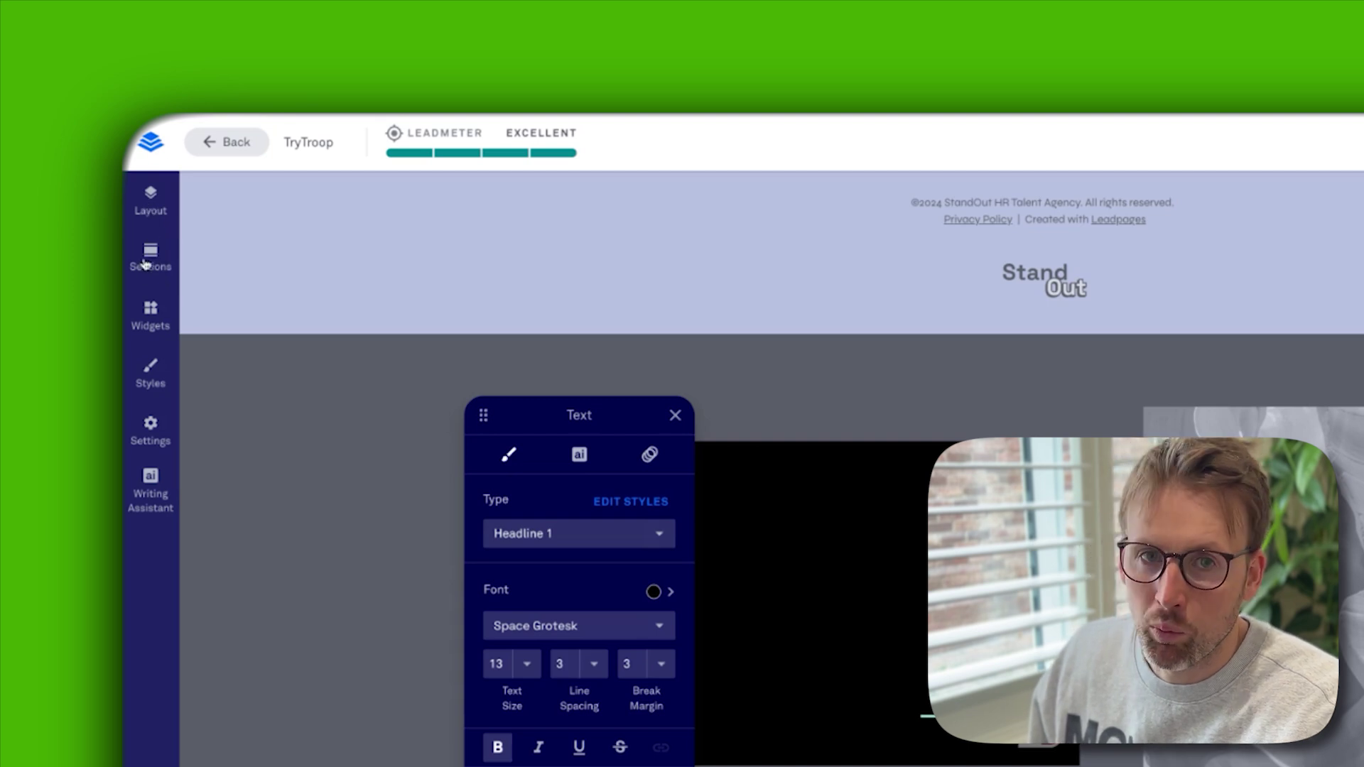
pyautogui.click(147, 259)
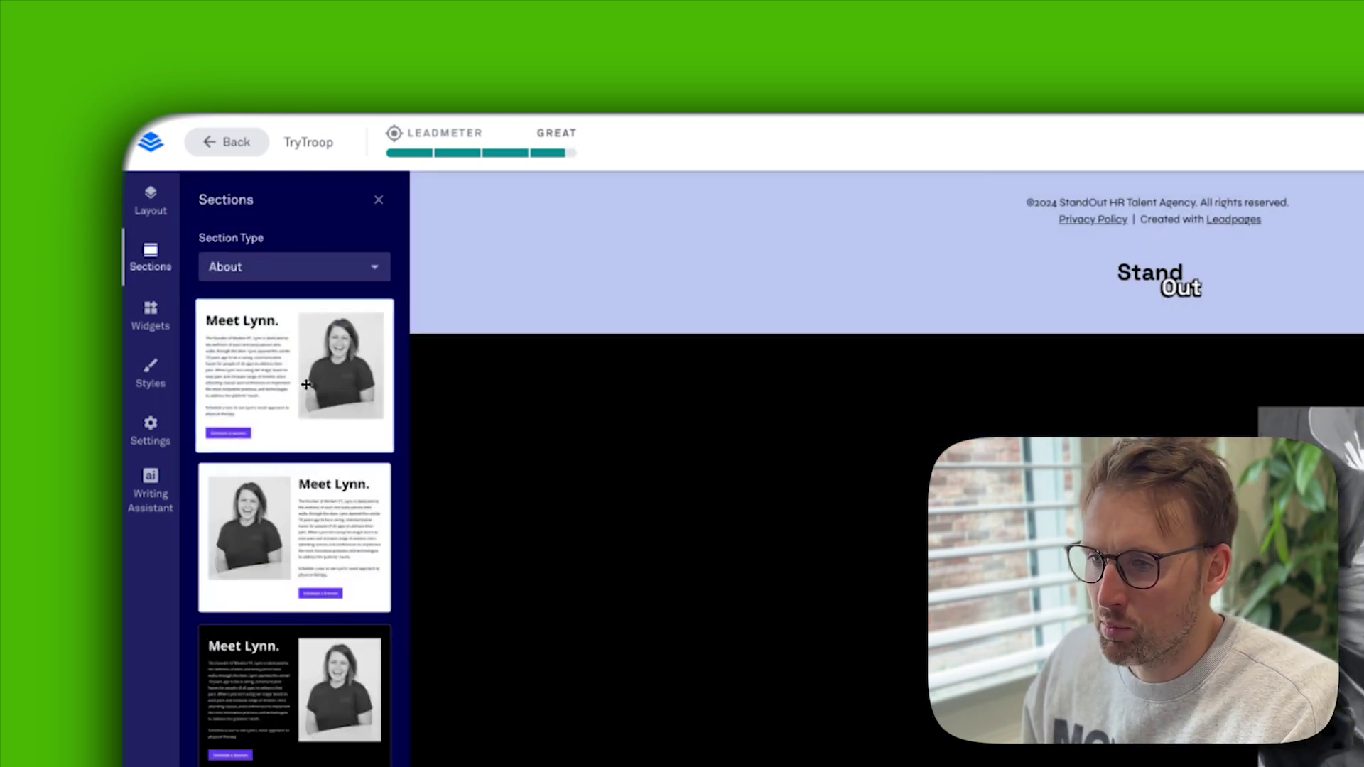
pyautogui.scroll(-5, 370, 440)
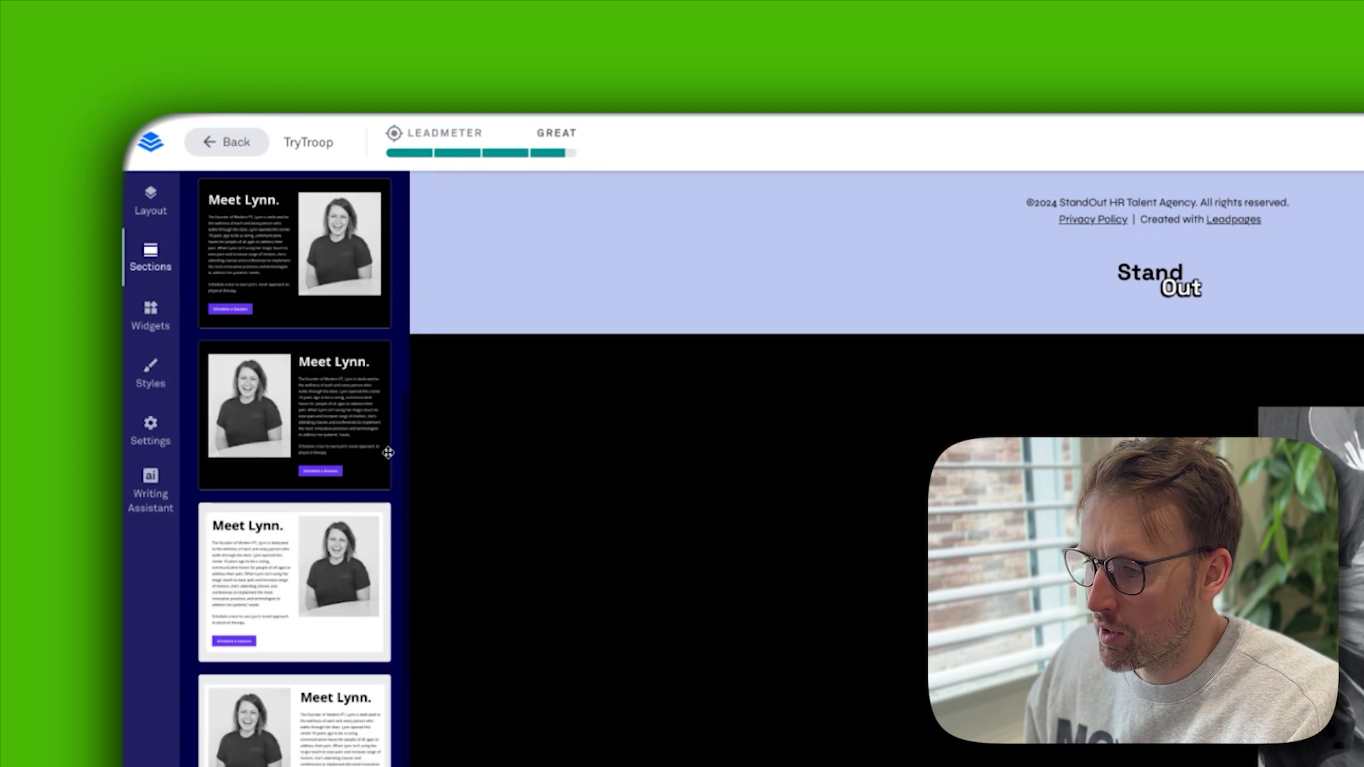
# - Add the photo-left About section below the sign-up form and retitle it 'Meet Patrick.'
pyautogui.scroll(-3, 601, 487)
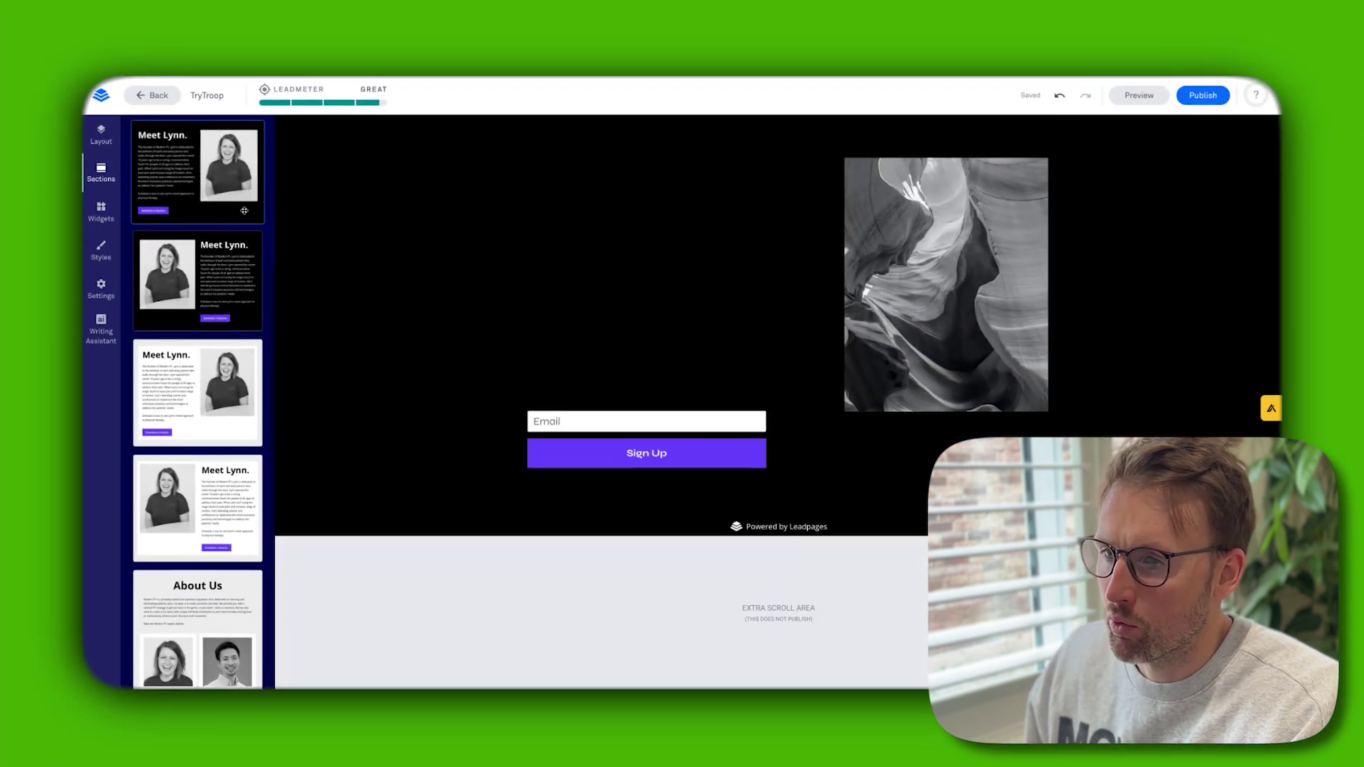
pyautogui.scroll(-5, 213, 284)
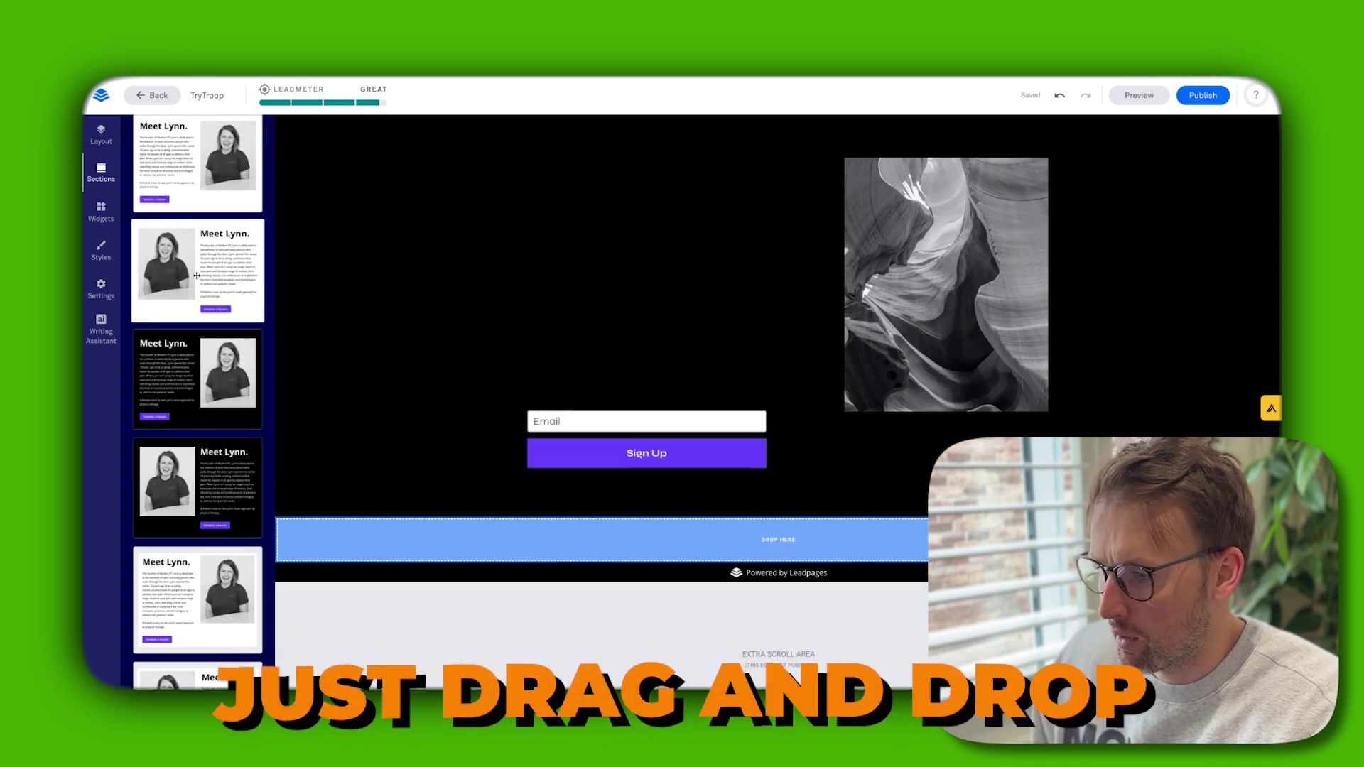
pyautogui.moveTo(197, 276); pyautogui.dragTo(779, 540)
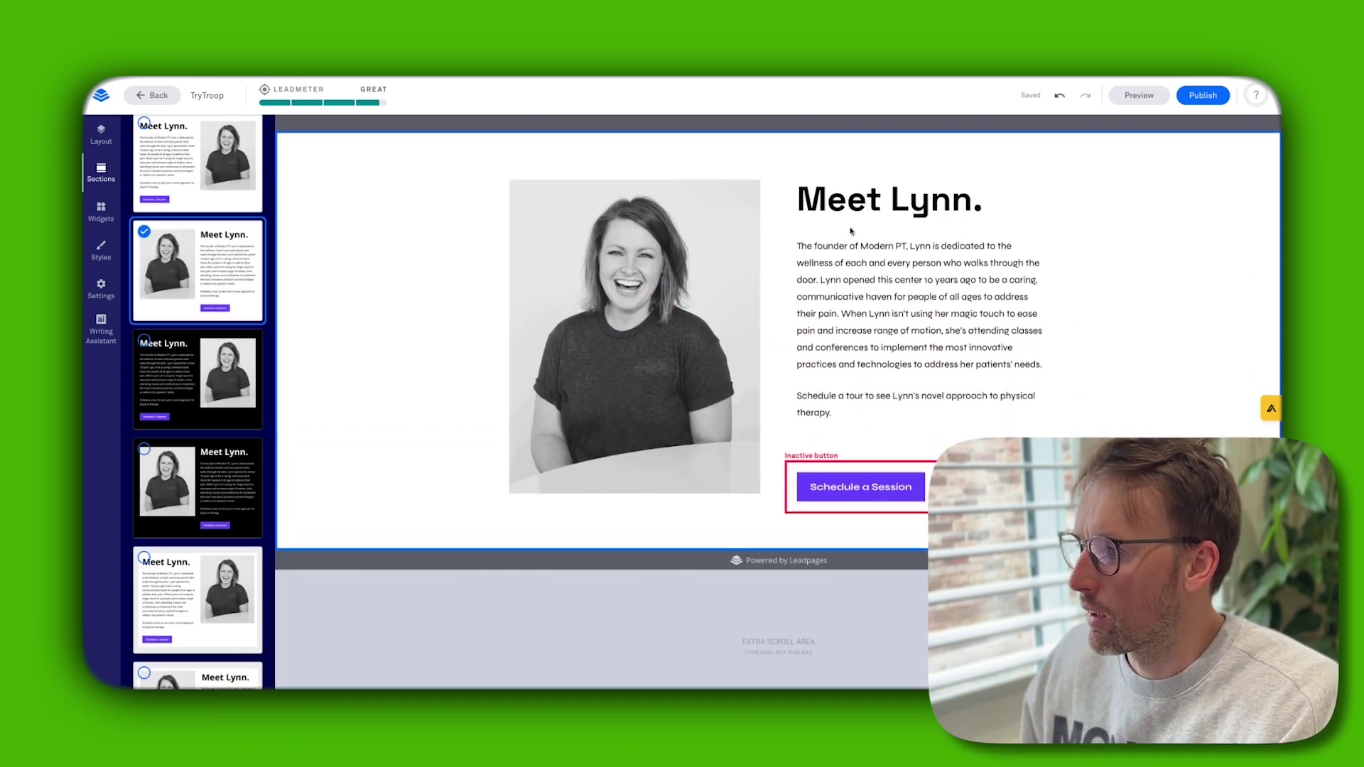
pyautogui.click(897, 204)
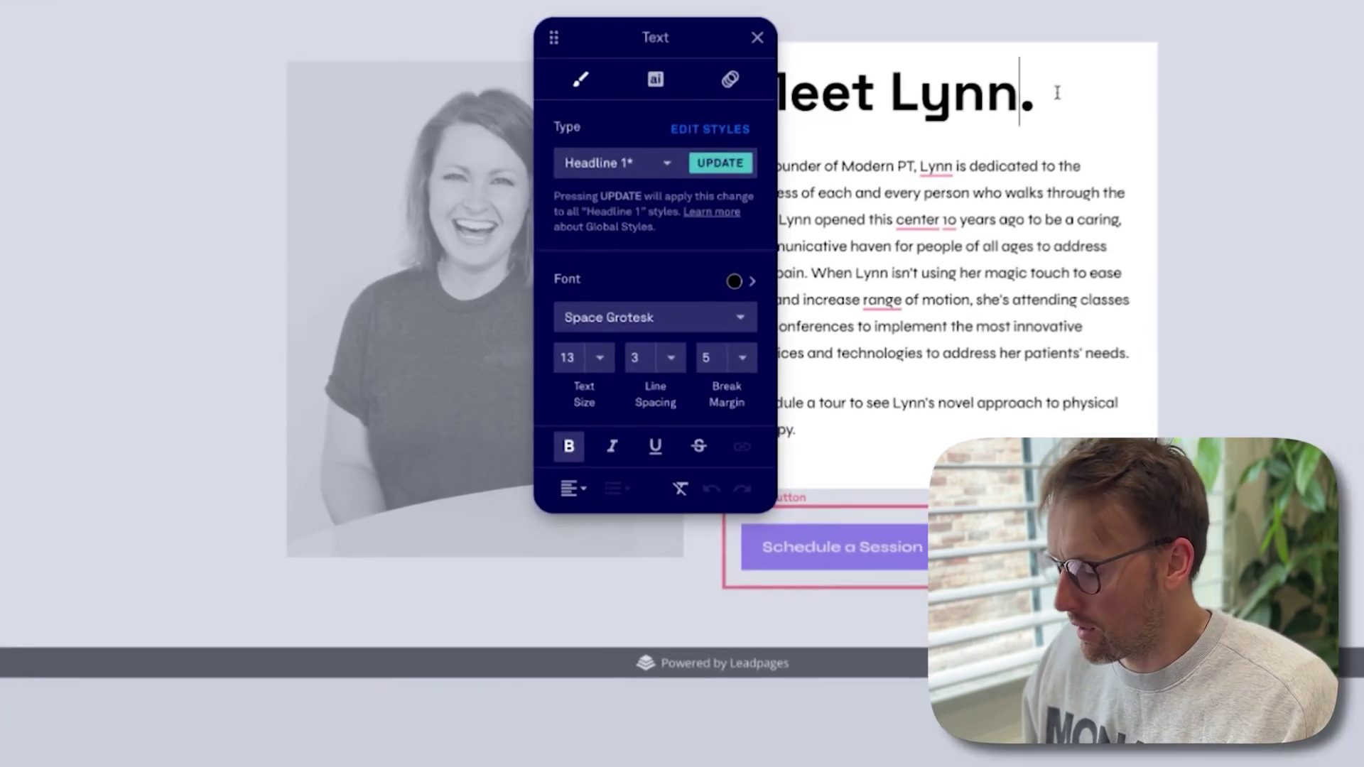
pyautogui.press('BackSpace')
pyautogui.press('BackSpace')
pyautogui.write('Patrick')
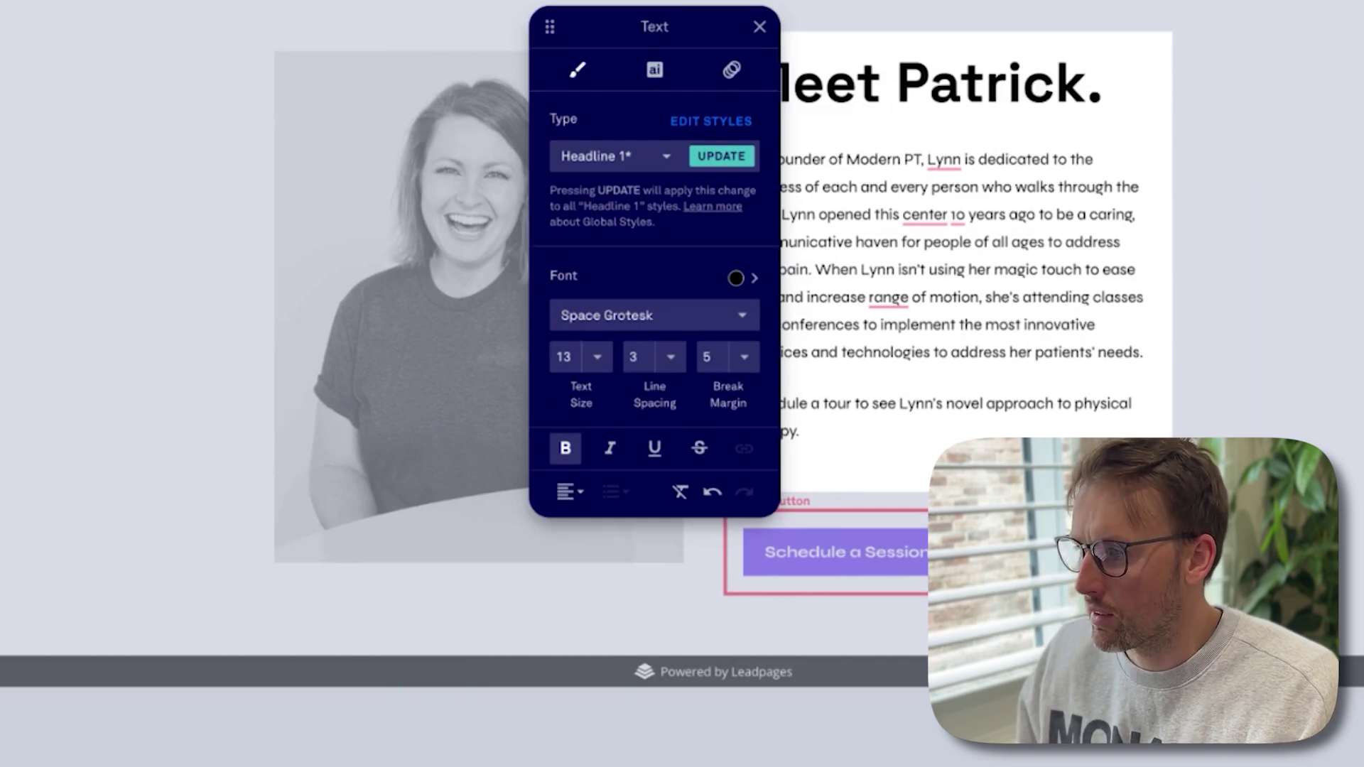
# - Relabel the About section's 'Schedule a Session' button to 'Book a call'
pyautogui.click(1043, 160)
pyautogui.click(462, 222)
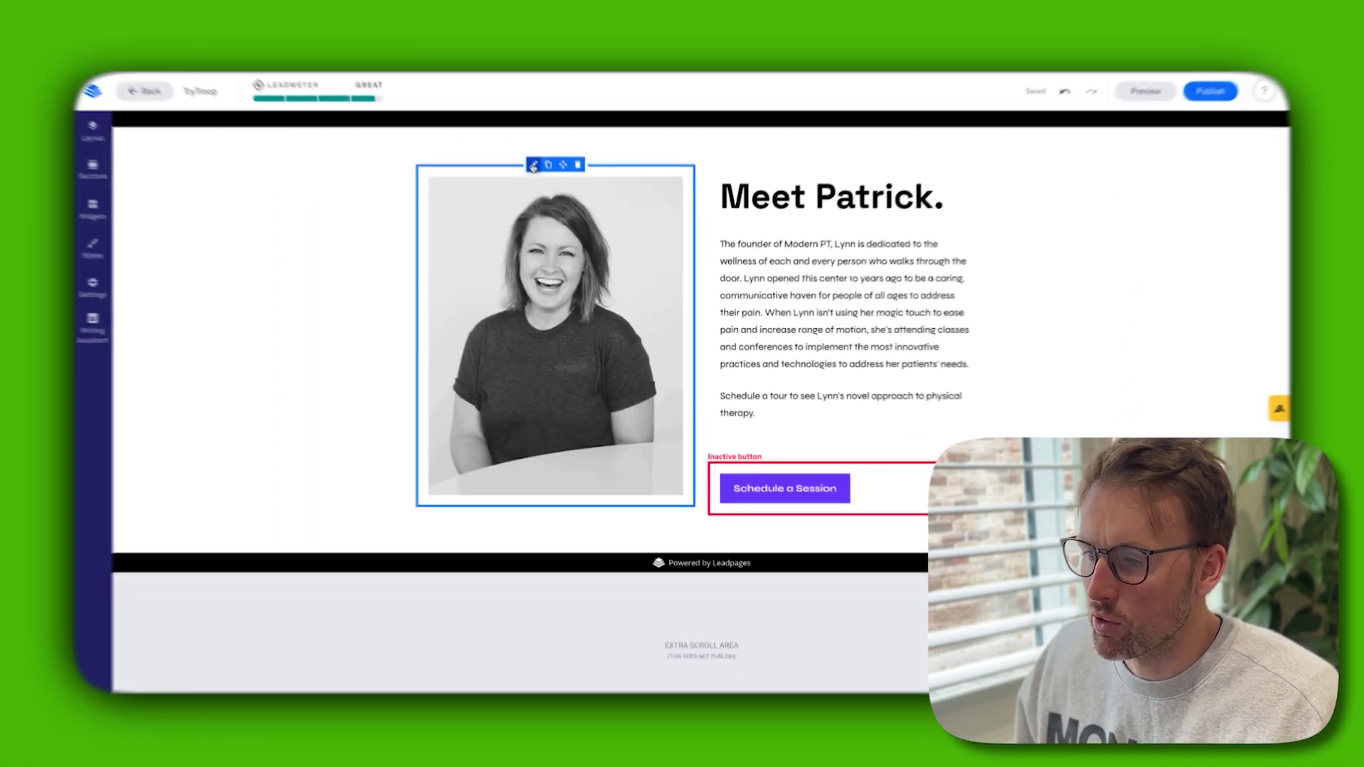
pyautogui.click(403, 347)
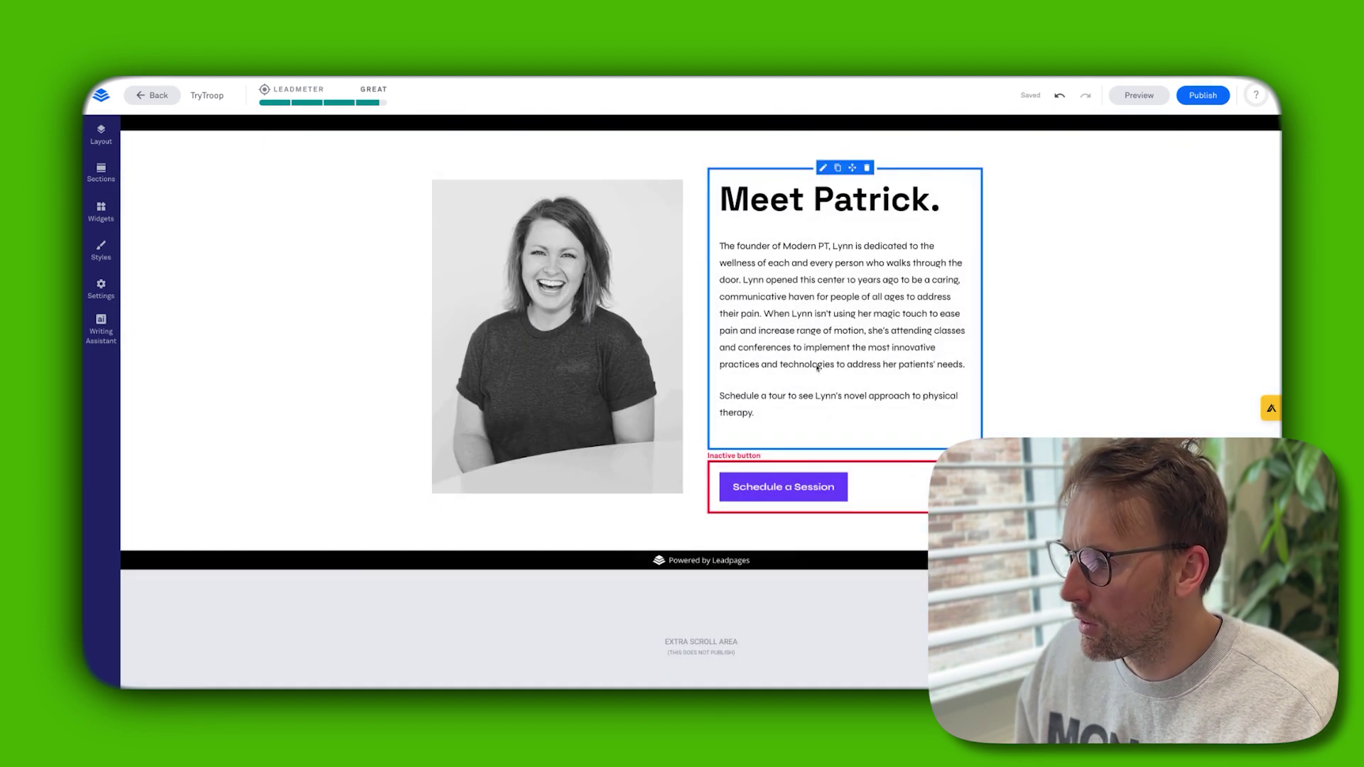
pyautogui.click(780, 489)
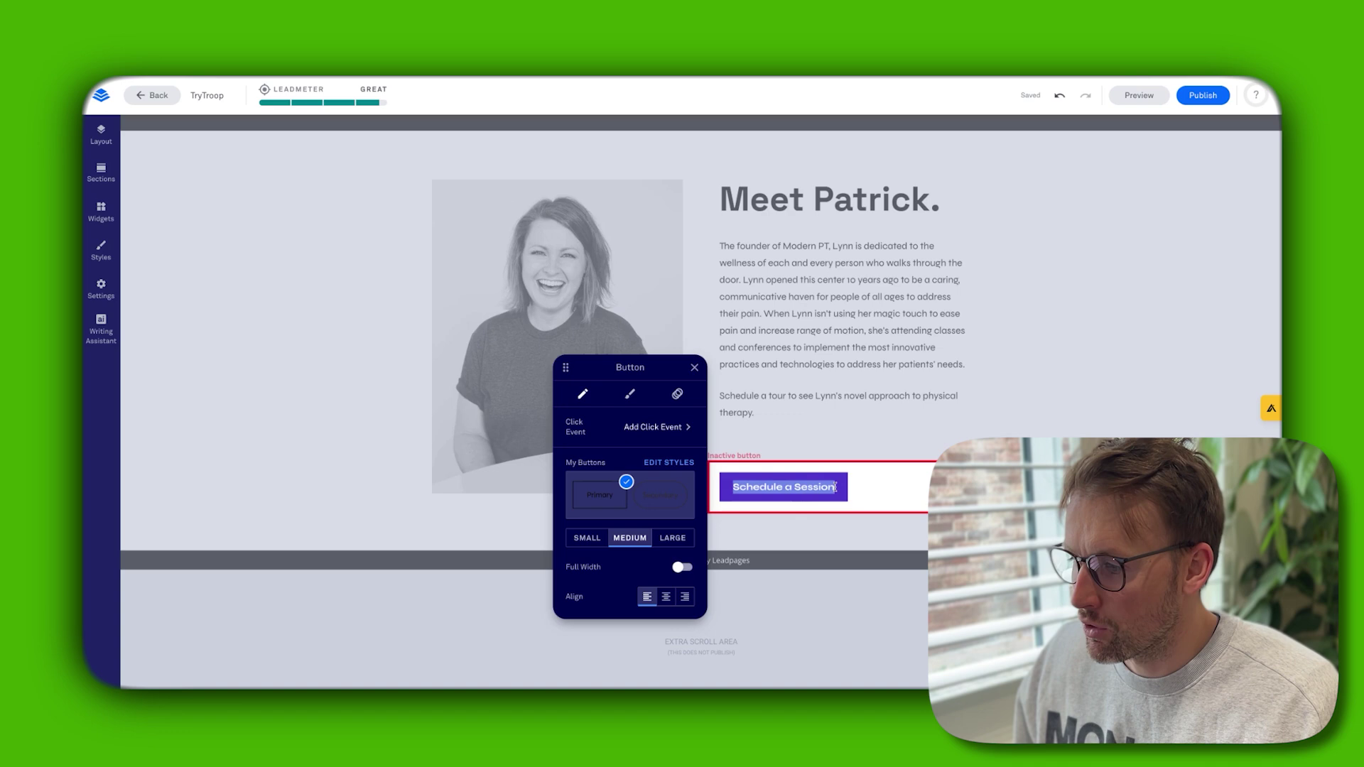
pyautogui.write('Book a call')
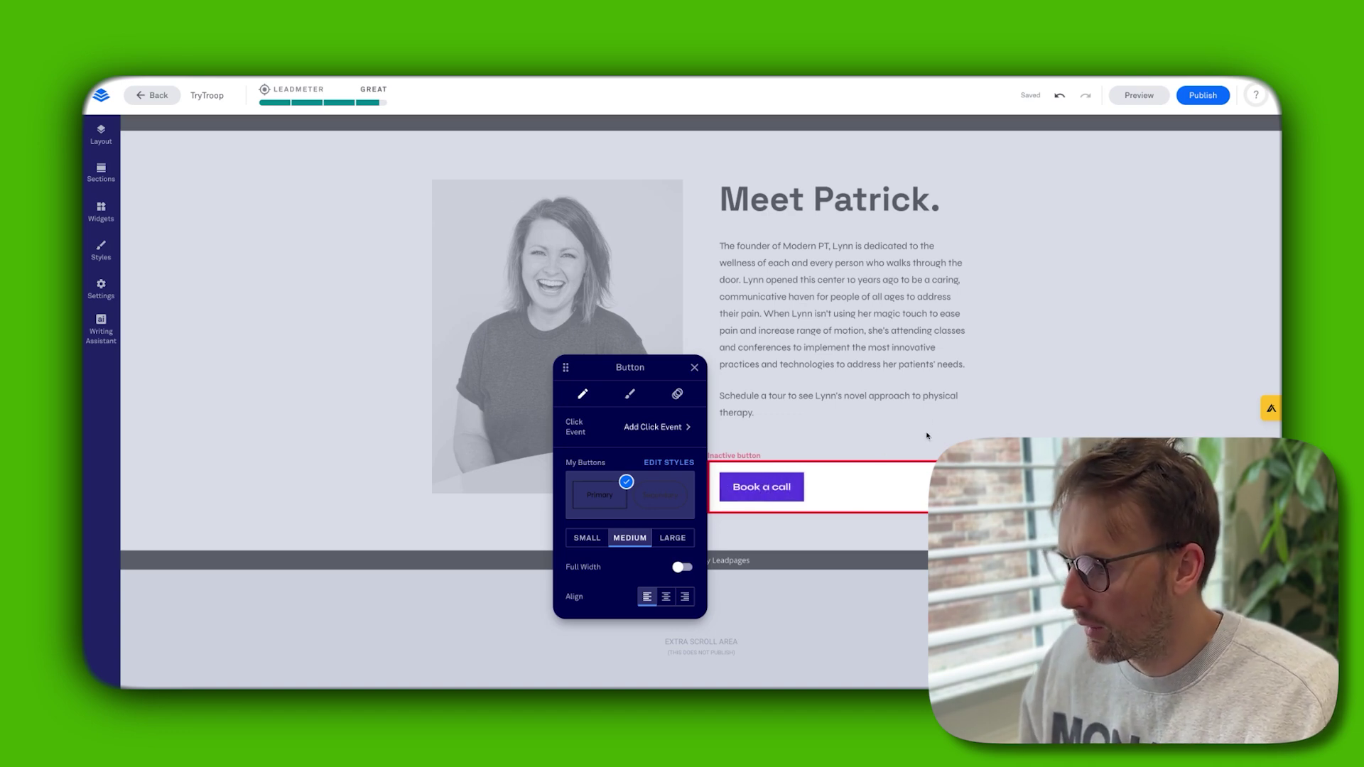
pyautogui.click(927, 436)
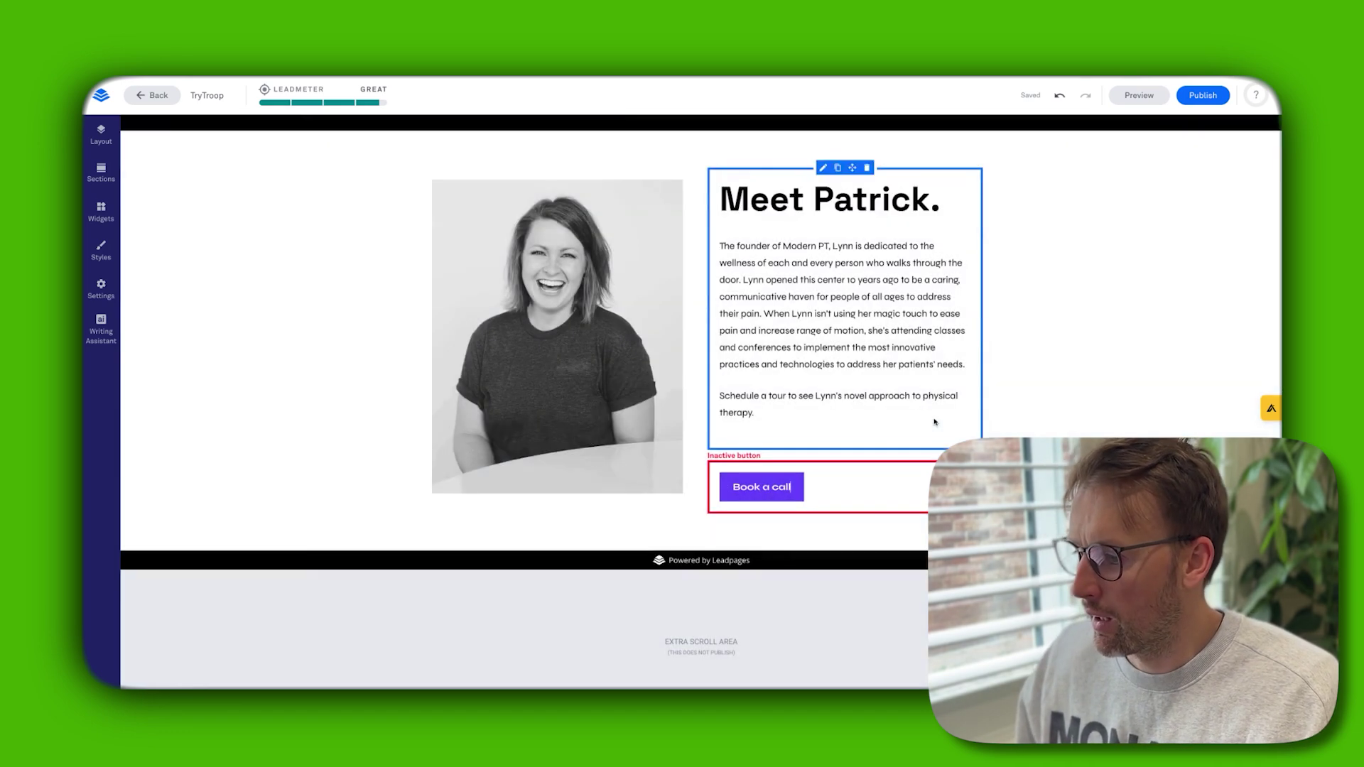
pyautogui.scroll(3, 818, 384)
pyautogui.scroll(5, 639, 298)
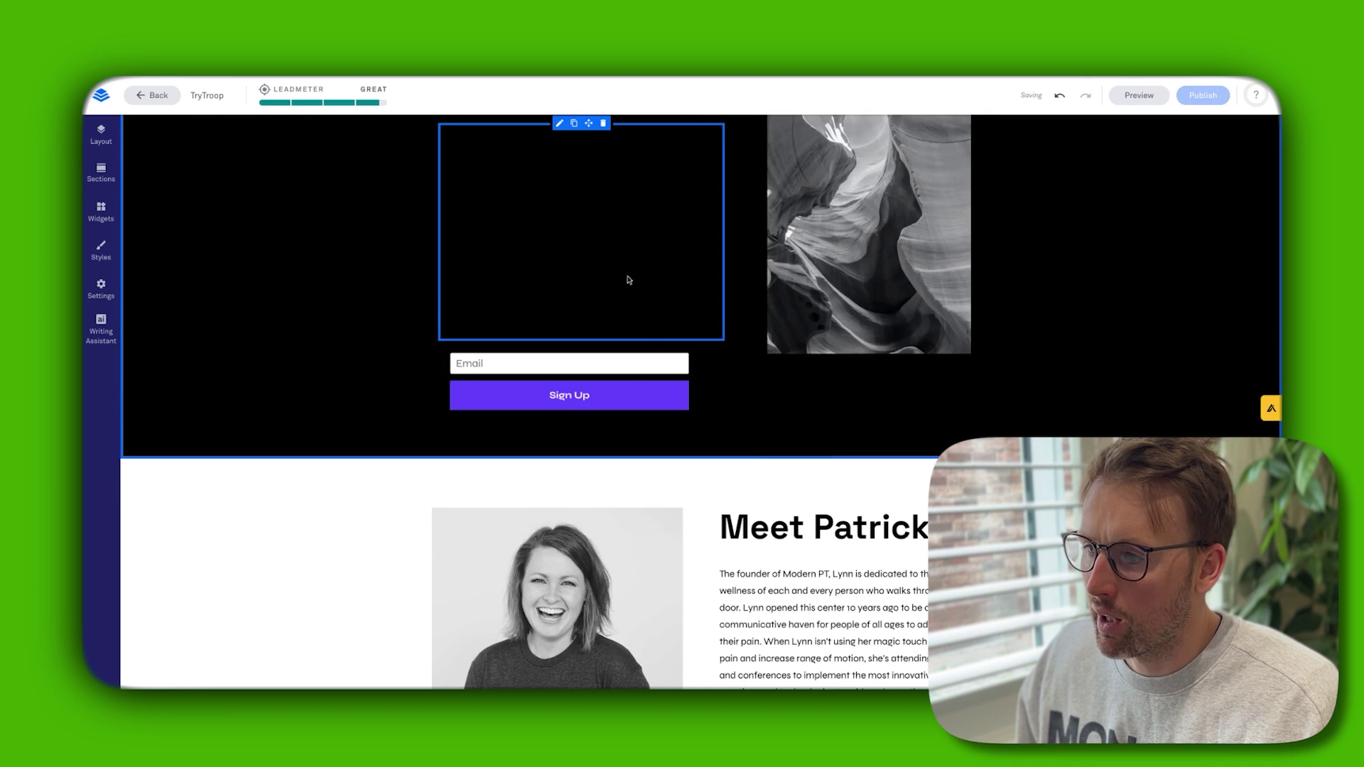
pyautogui.scroll(10, 803, 294)
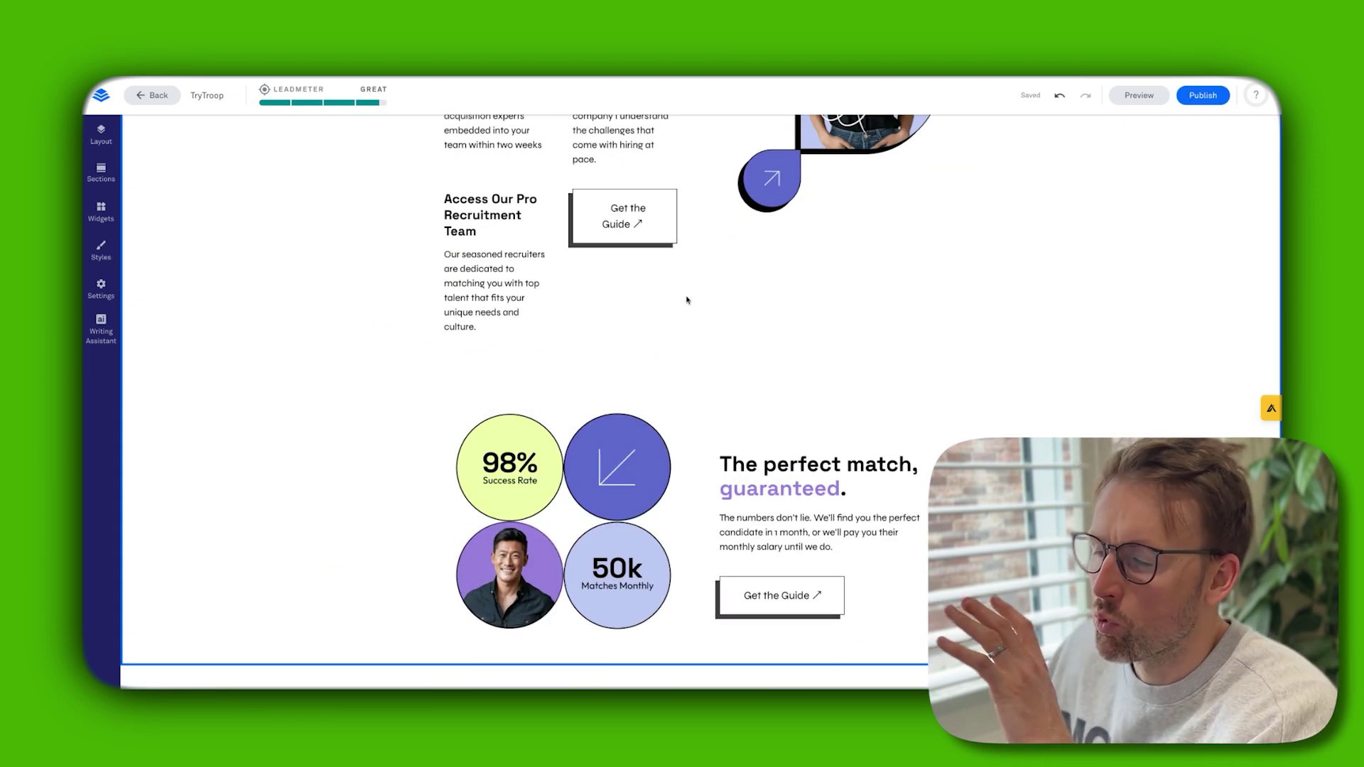
pyautogui.scroll(4, 687, 299)
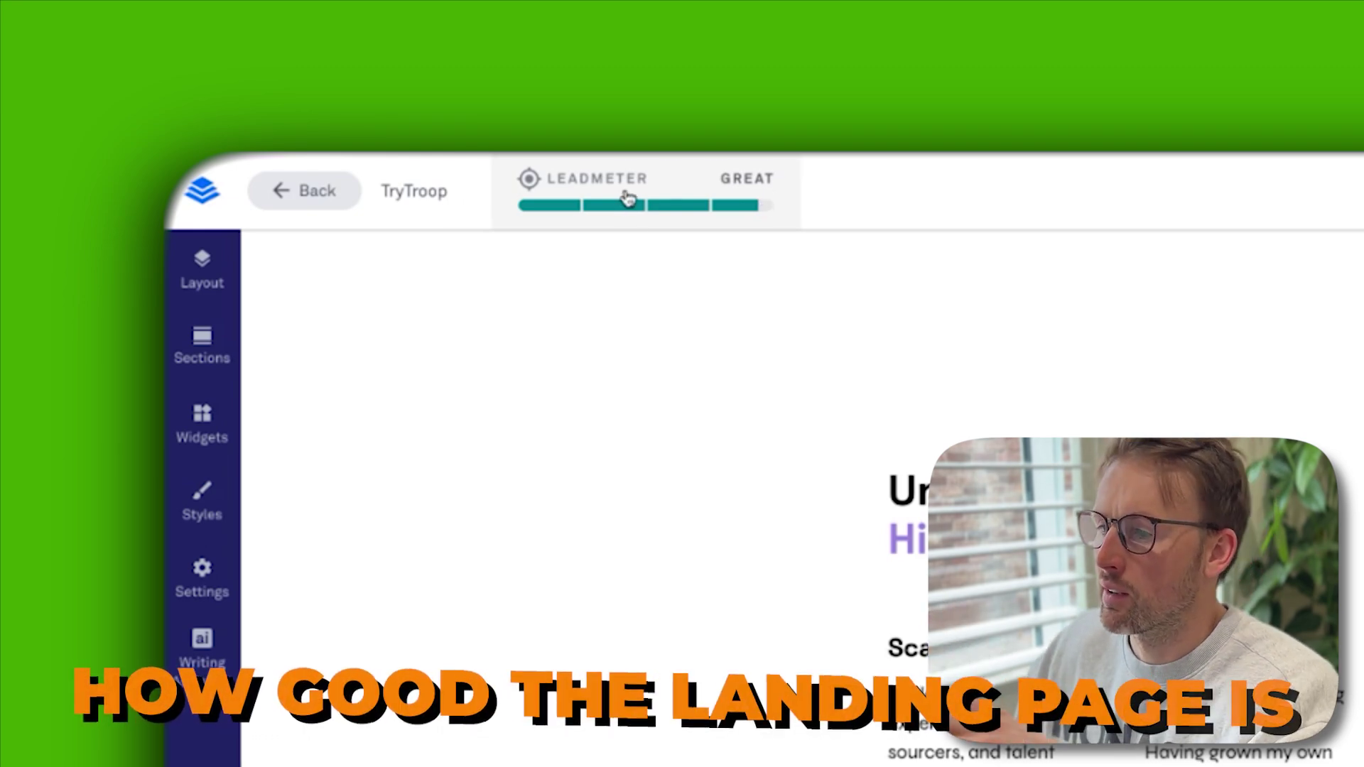
pyautogui.scroll(-15, 471, 238)
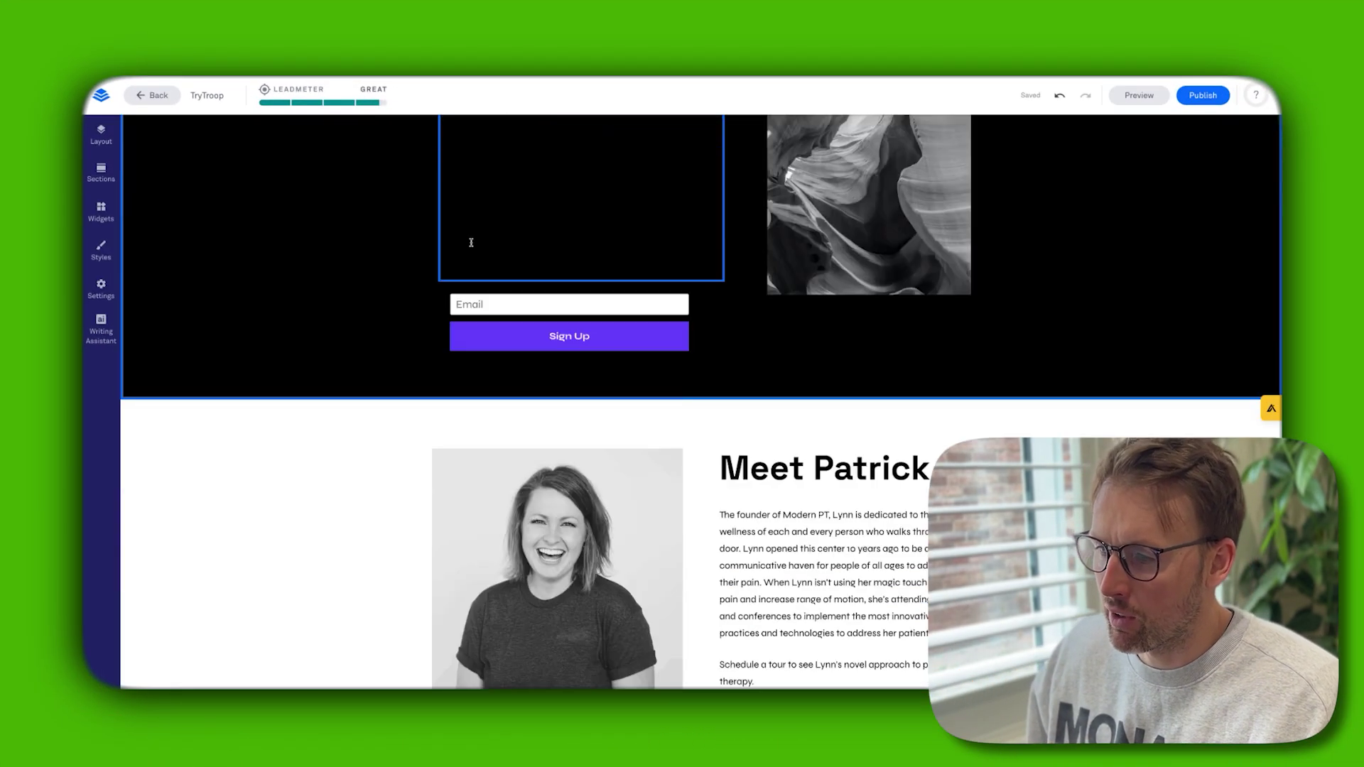
pyautogui.scroll(-4, 471, 242)
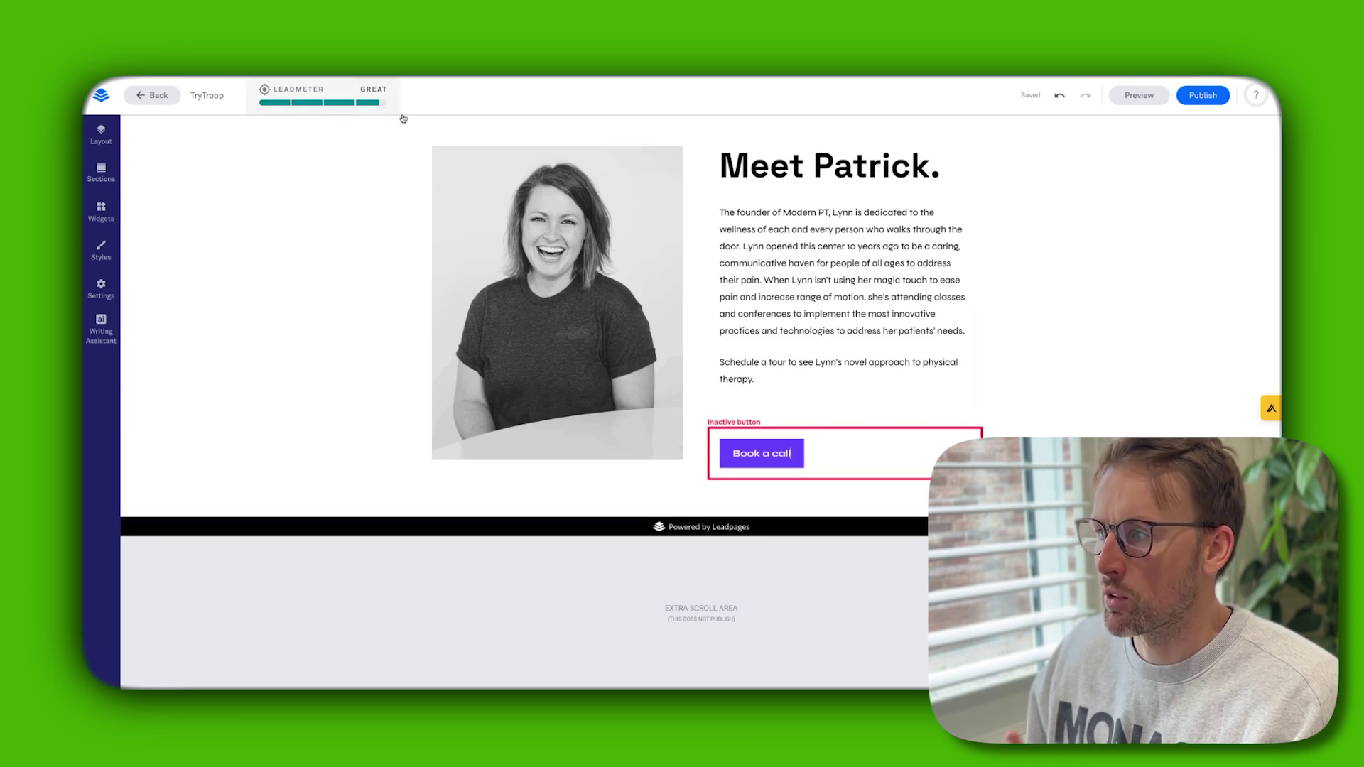
pyautogui.scroll(2, 809, 343)
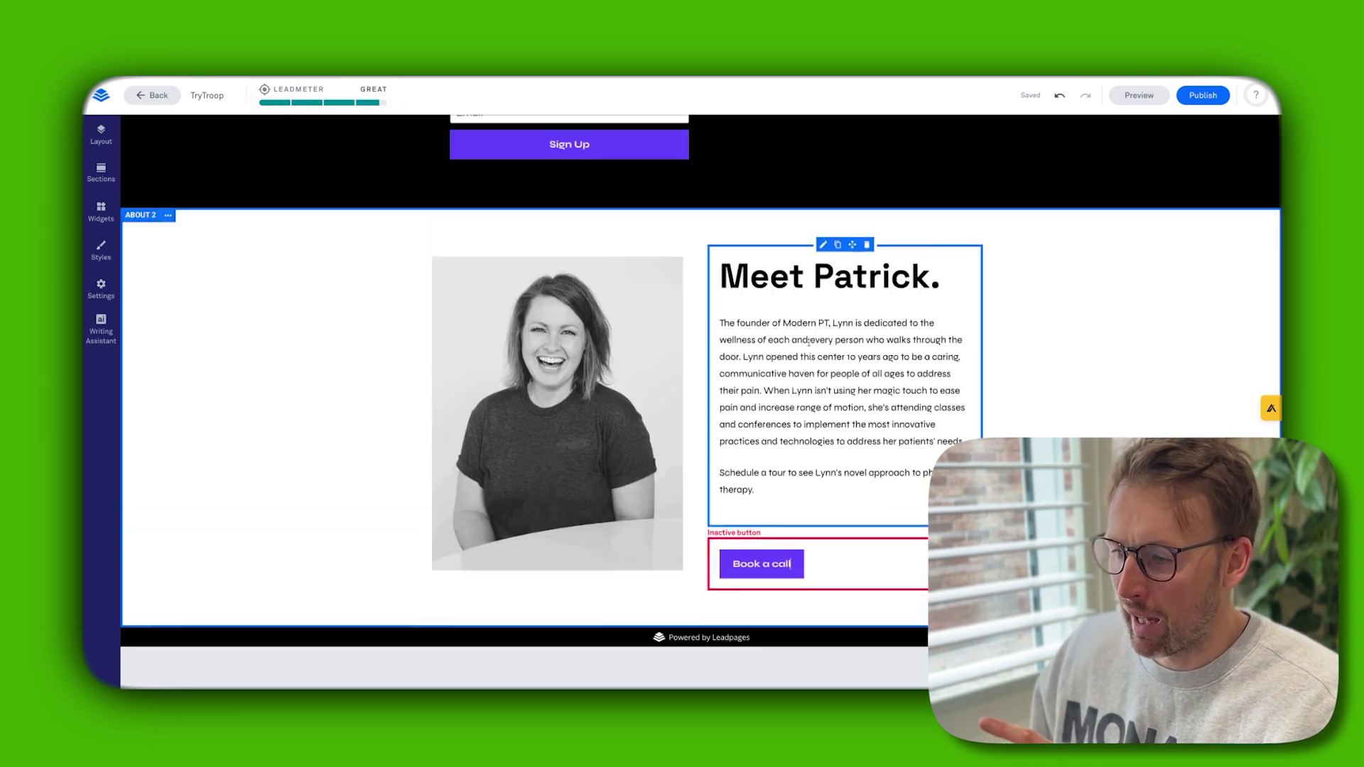
pyautogui.scroll(5, 809, 343)
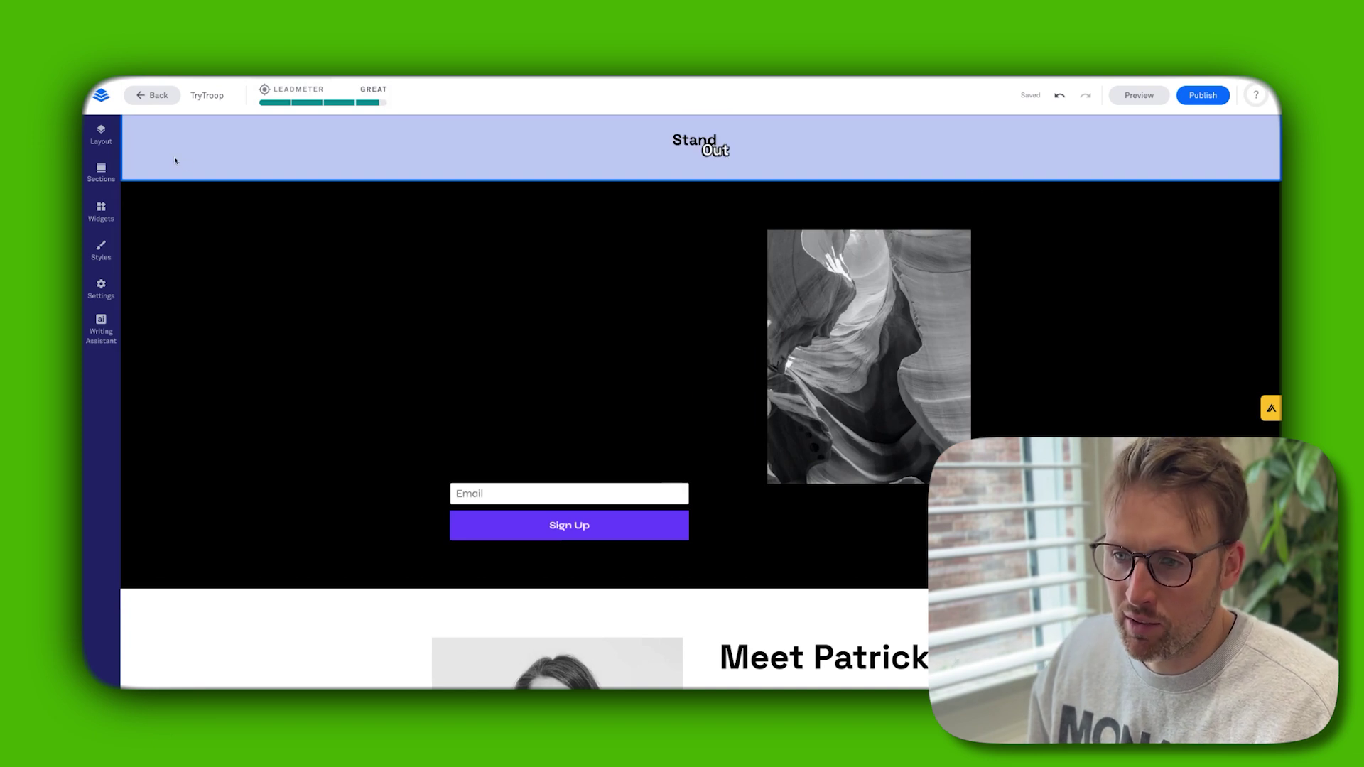
# - Open the opt-in form's heading for editing and give it a custom text colour
pyautogui.click(107, 169)
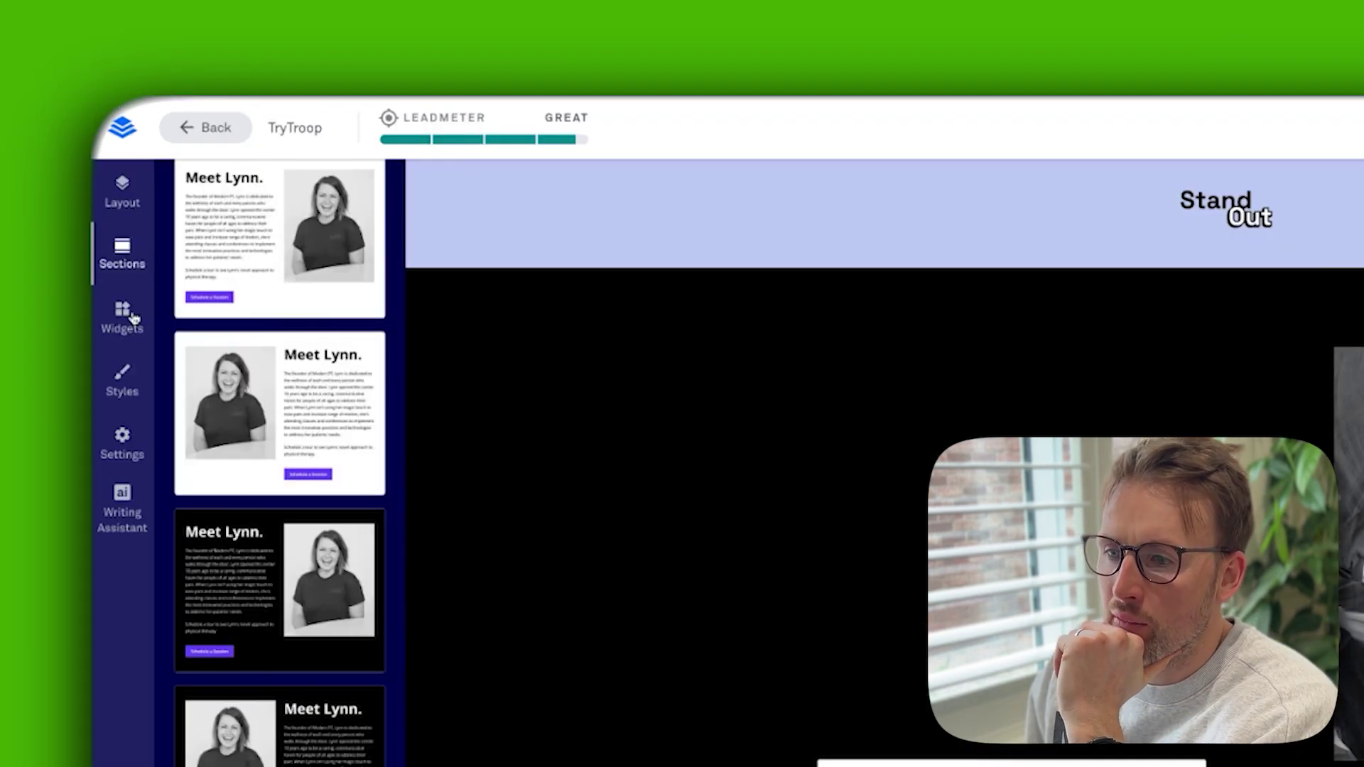
pyautogui.click(131, 324)
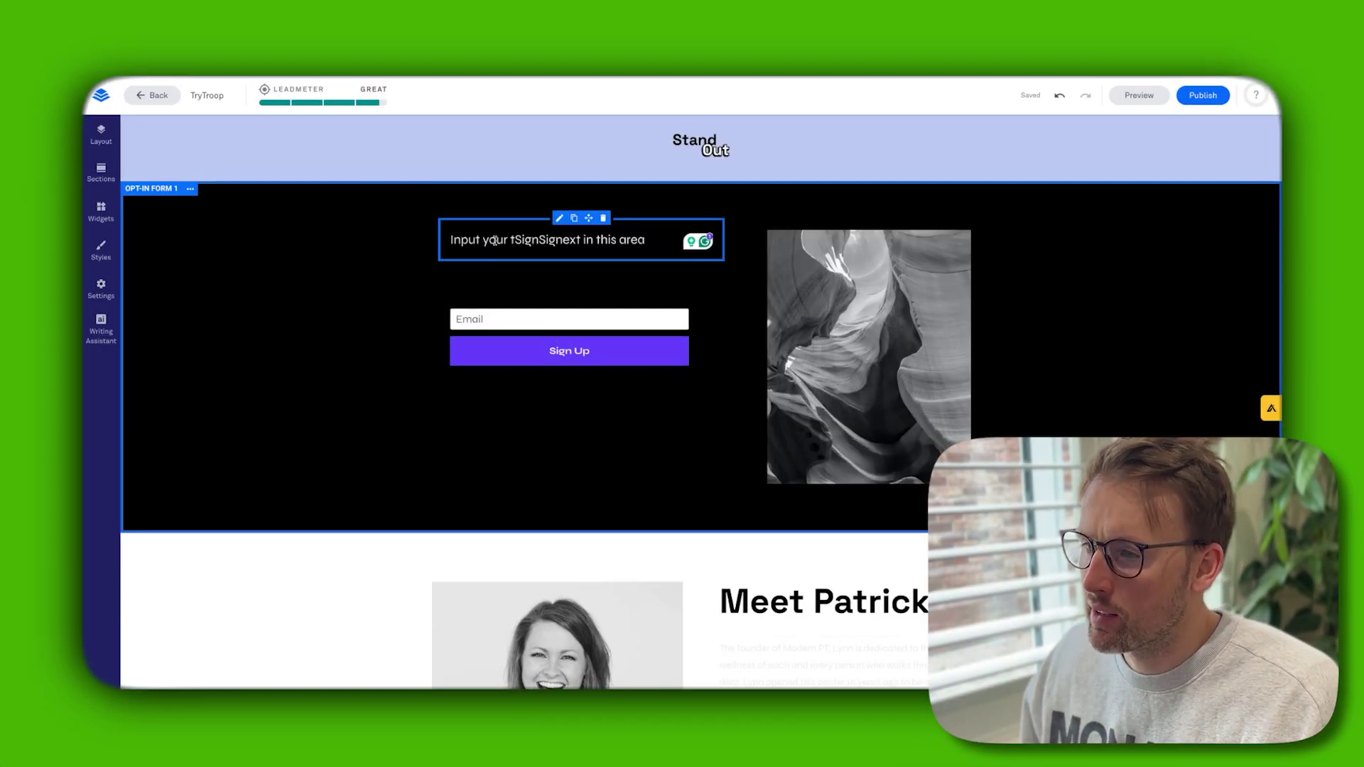
pyautogui.doubleClick(496, 241)
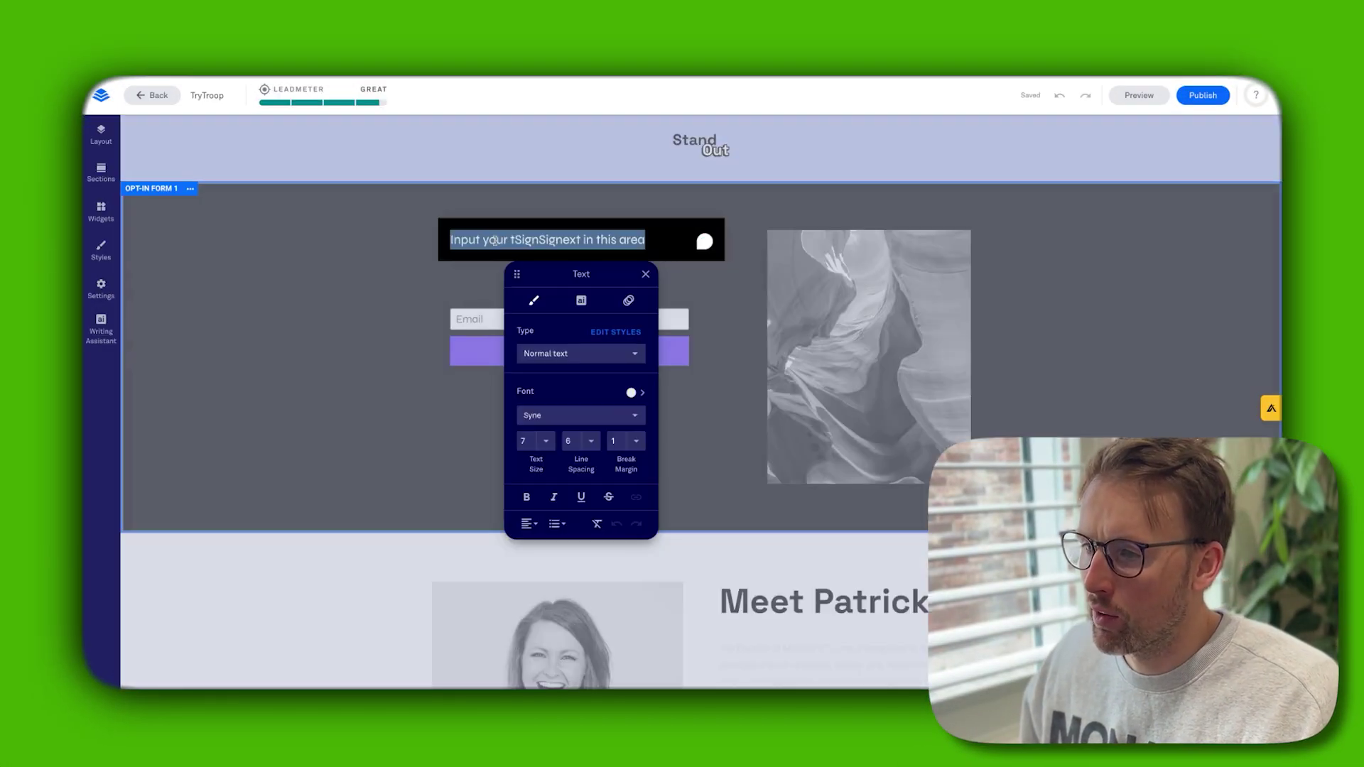
pyautogui.click(643, 395)
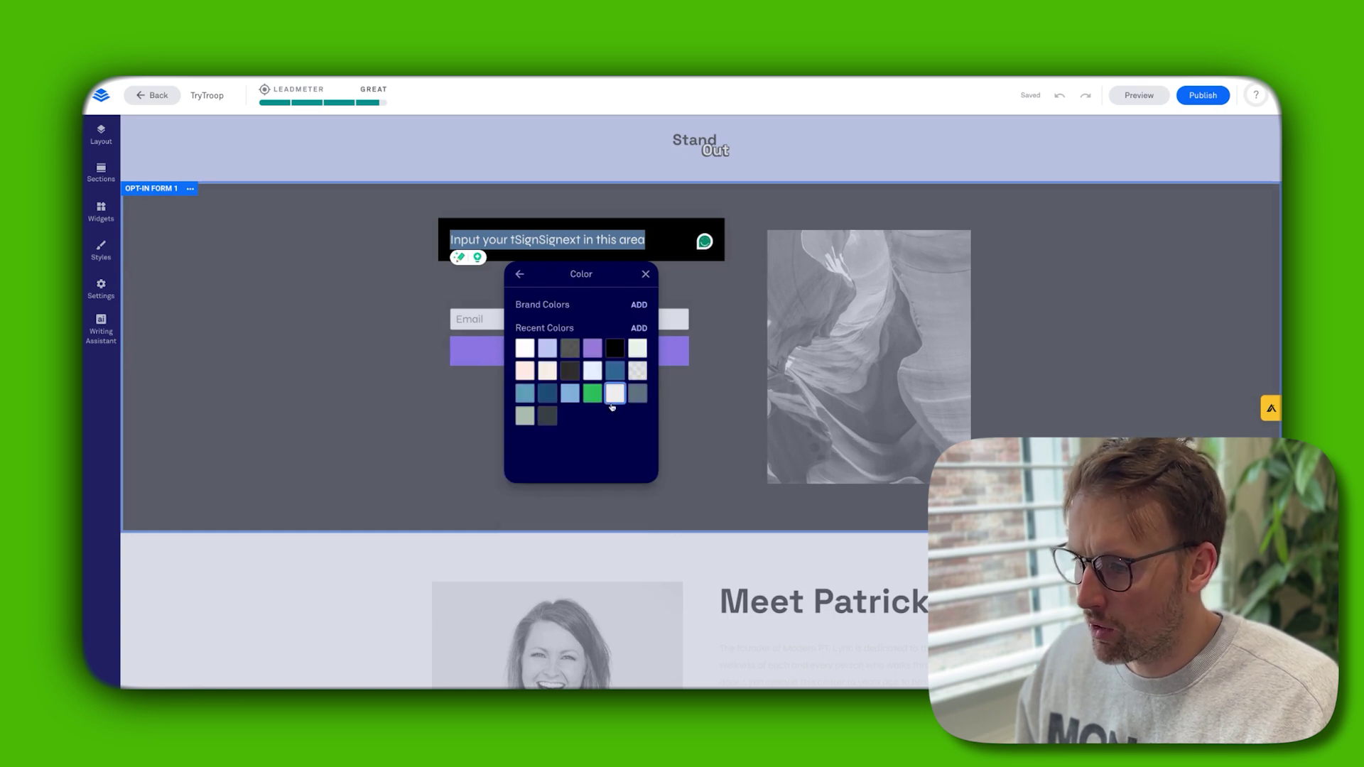
pyautogui.click(639, 329)
pyautogui.click(523, 276)
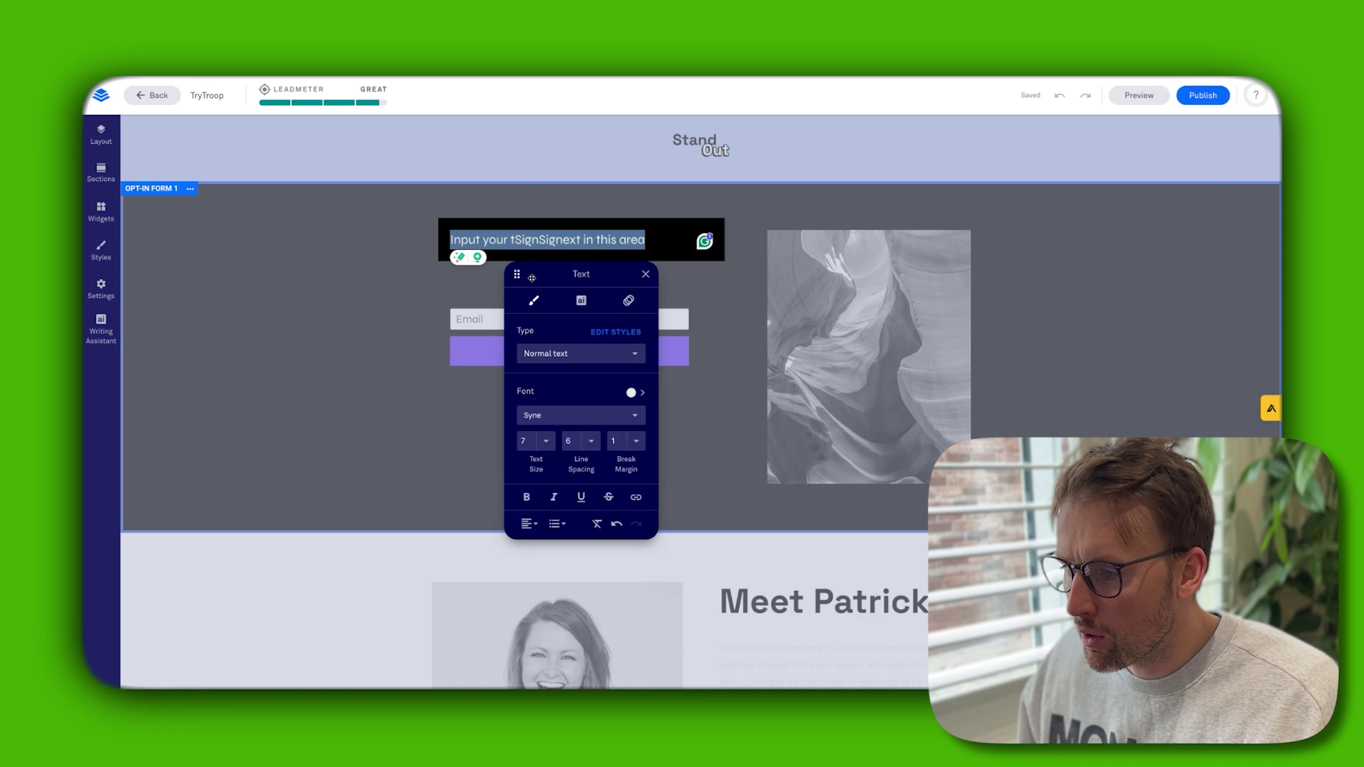
# - Replace the placeholder heading with 'Sign up for our email list'
pyautogui.click(525, 240)
pyautogui.tripleClick(530, 240)
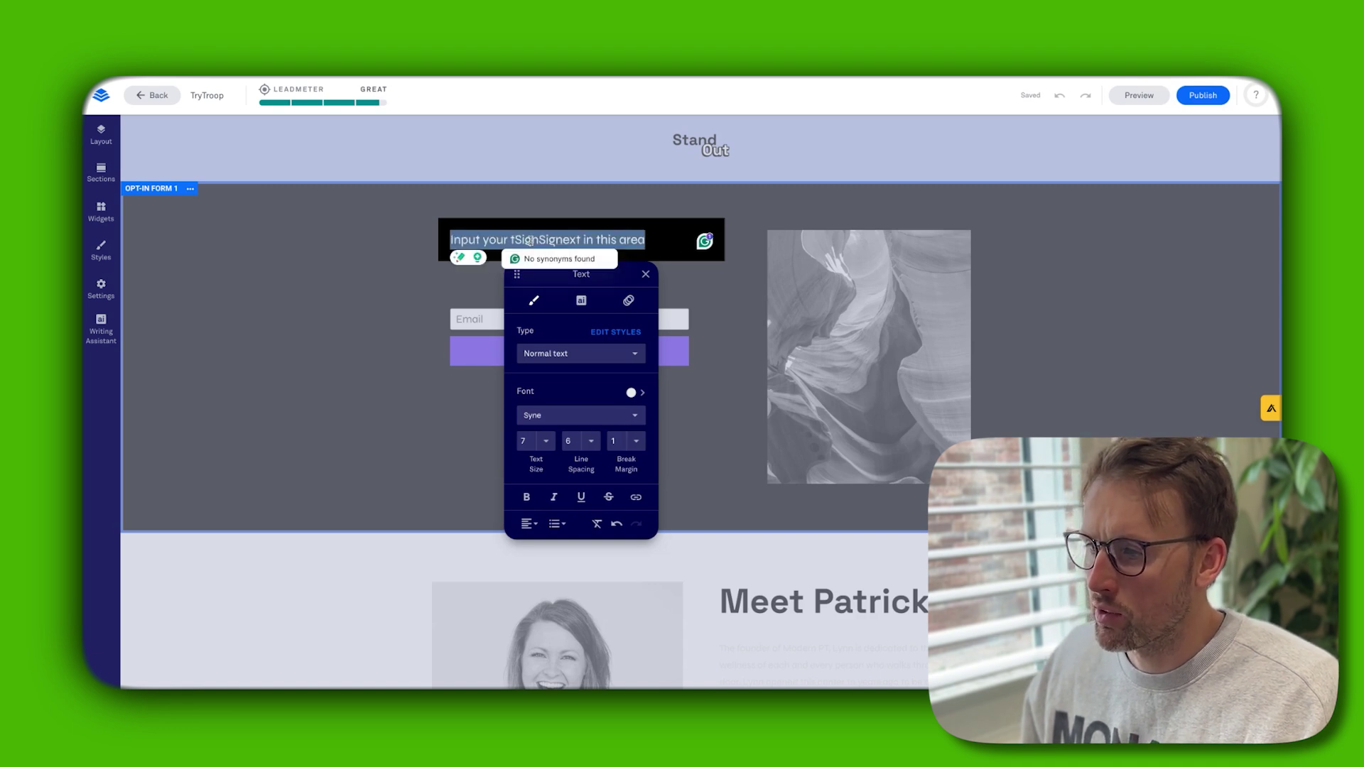
pyautogui.write('Sign up for our email list')
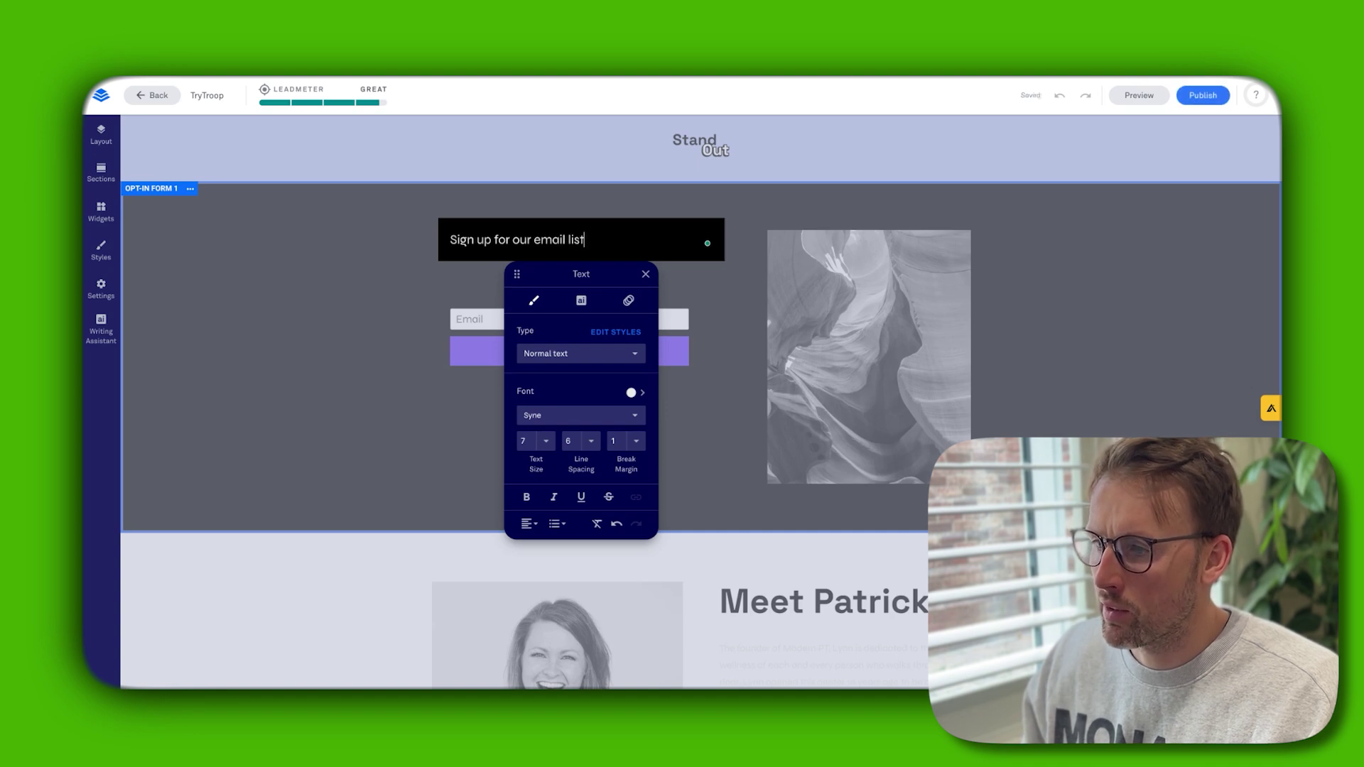
pyautogui.press('Escape')
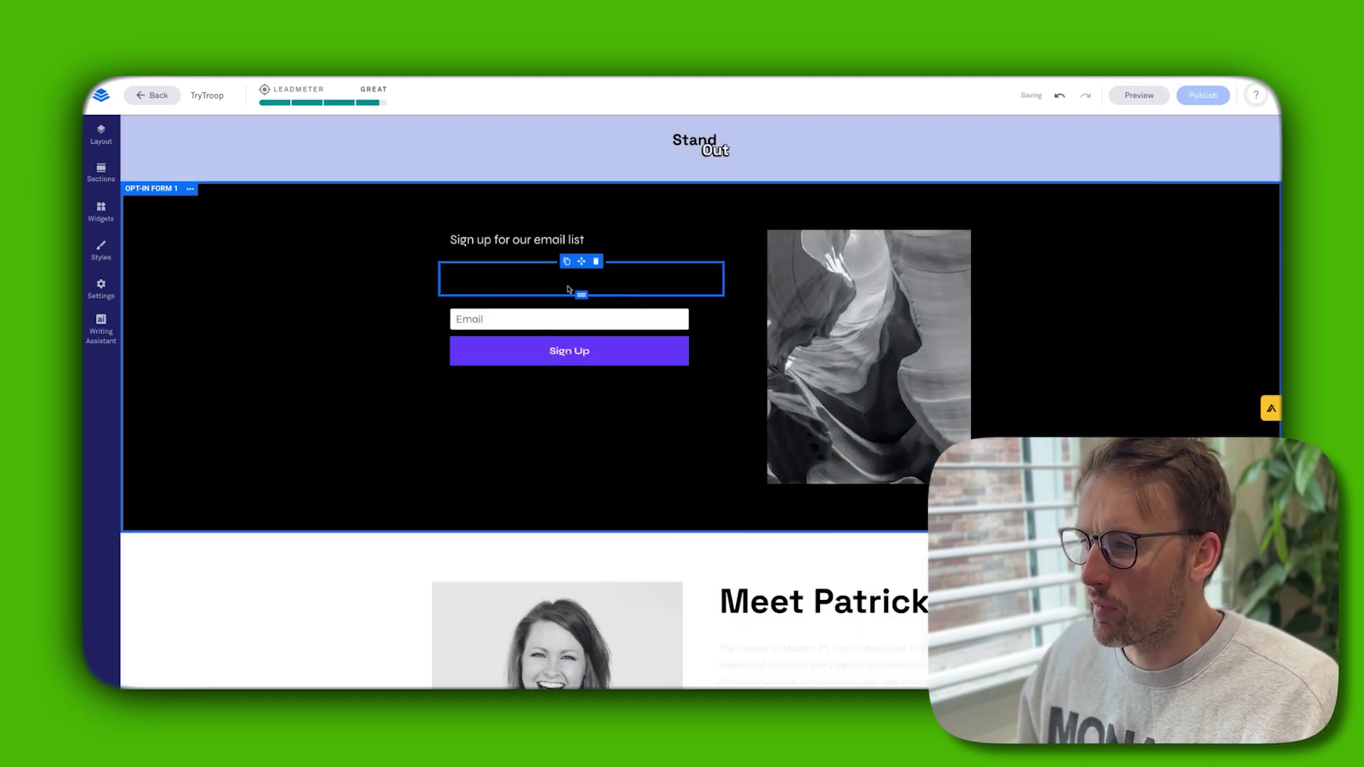
pyautogui.scroll(-5, 418, 272)
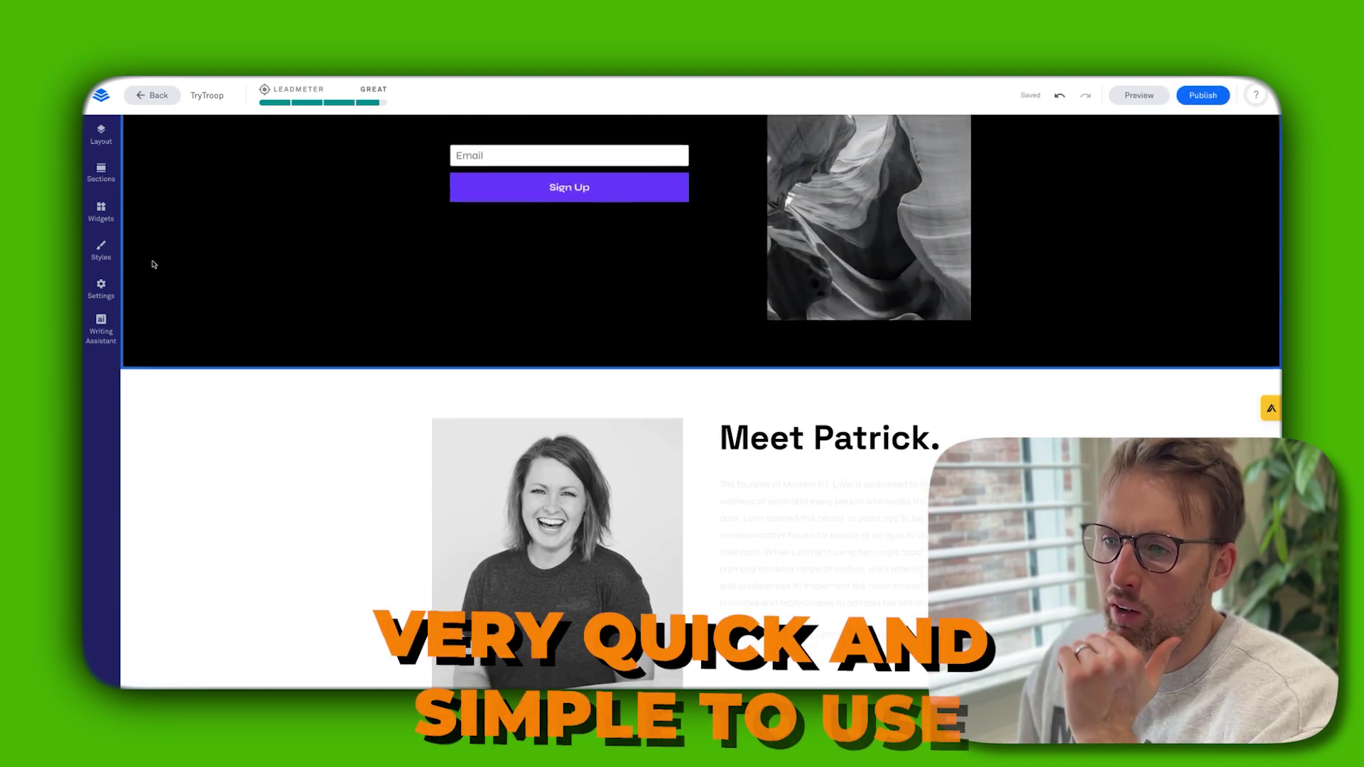
# - Review the sign-up form's Fields and Add a Field options unchanged, then return to the dashboard
pyautogui.click(101, 211)
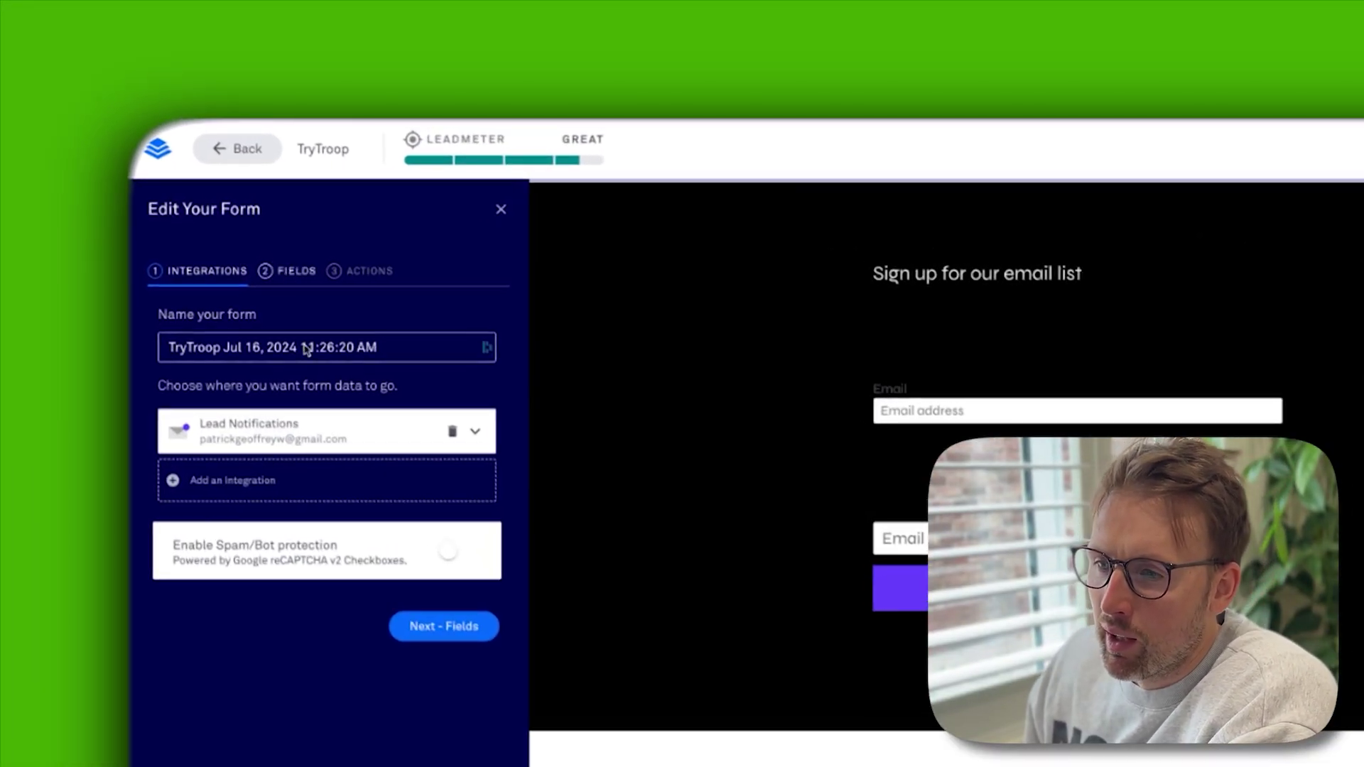
pyautogui.click(290, 288)
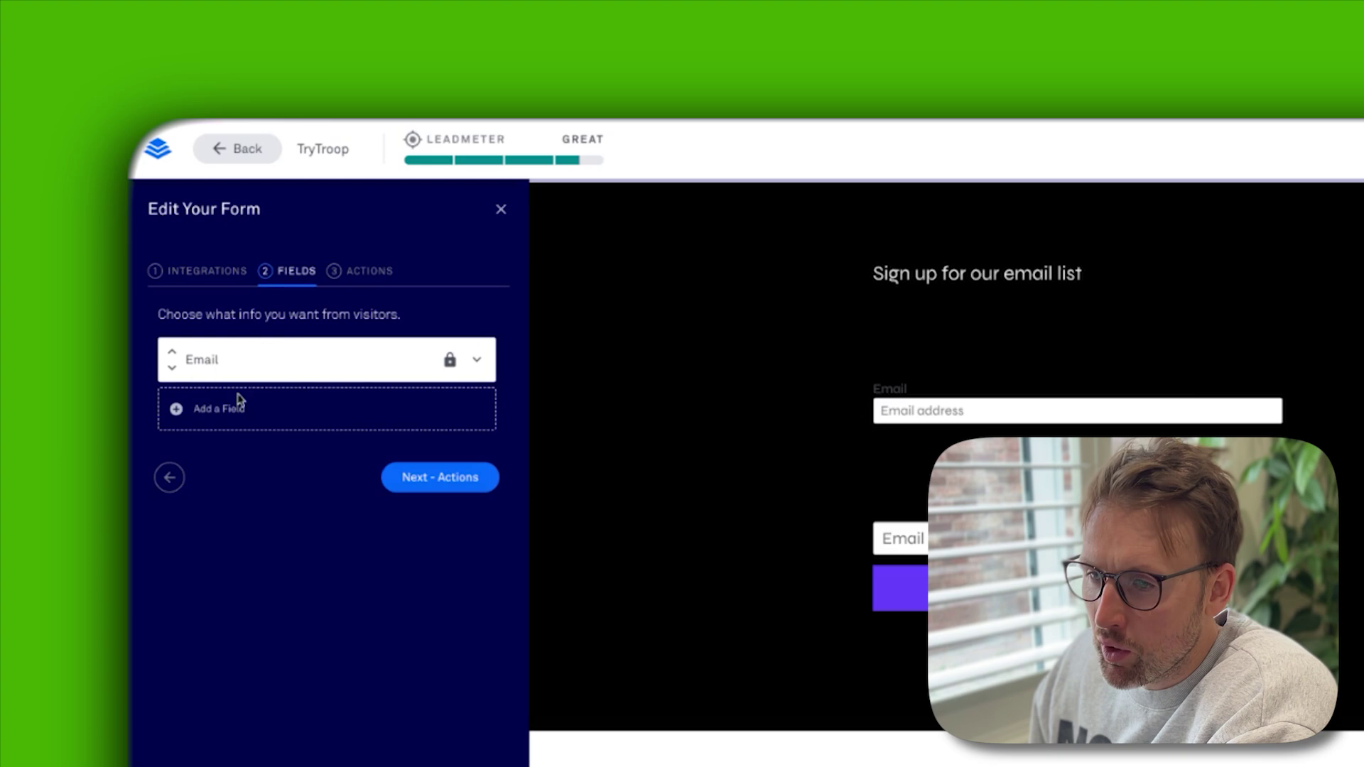
pyautogui.click(223, 414)
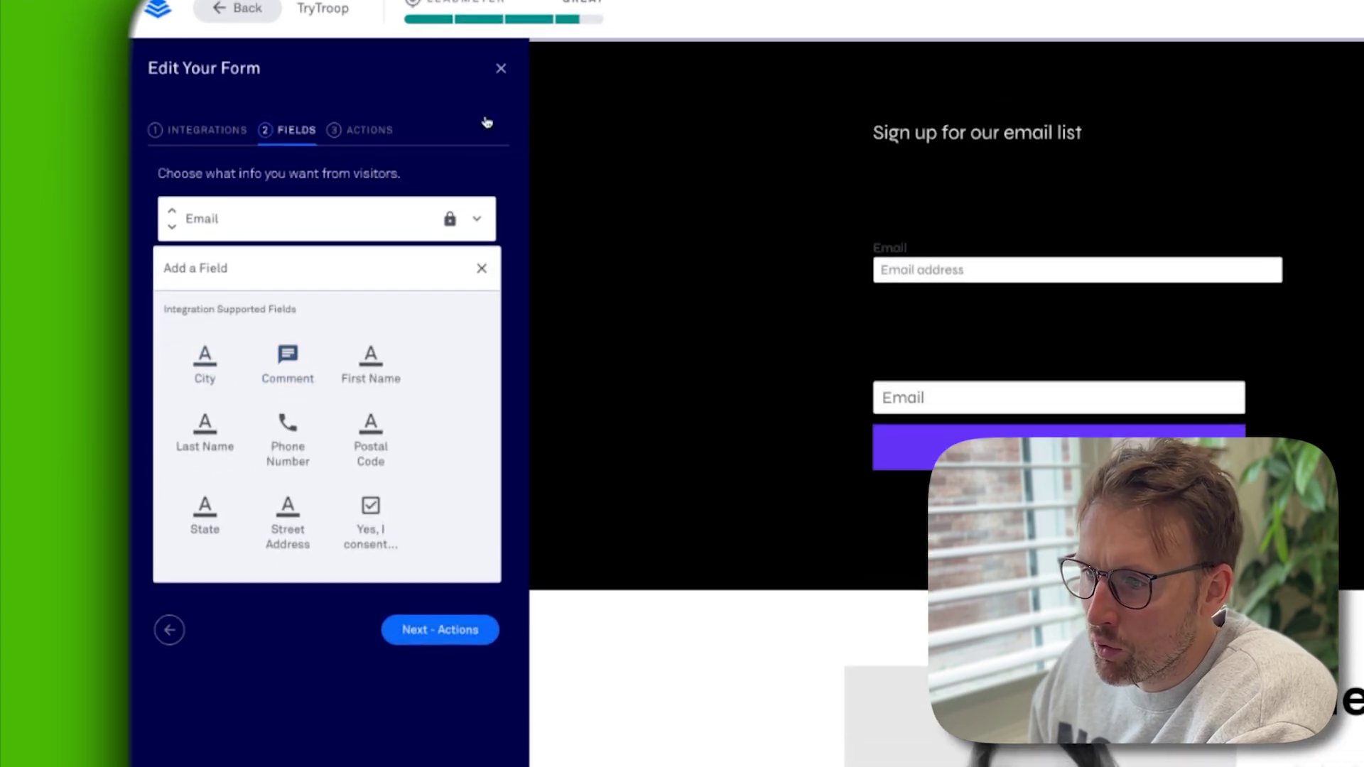
pyautogui.click(498, 100)
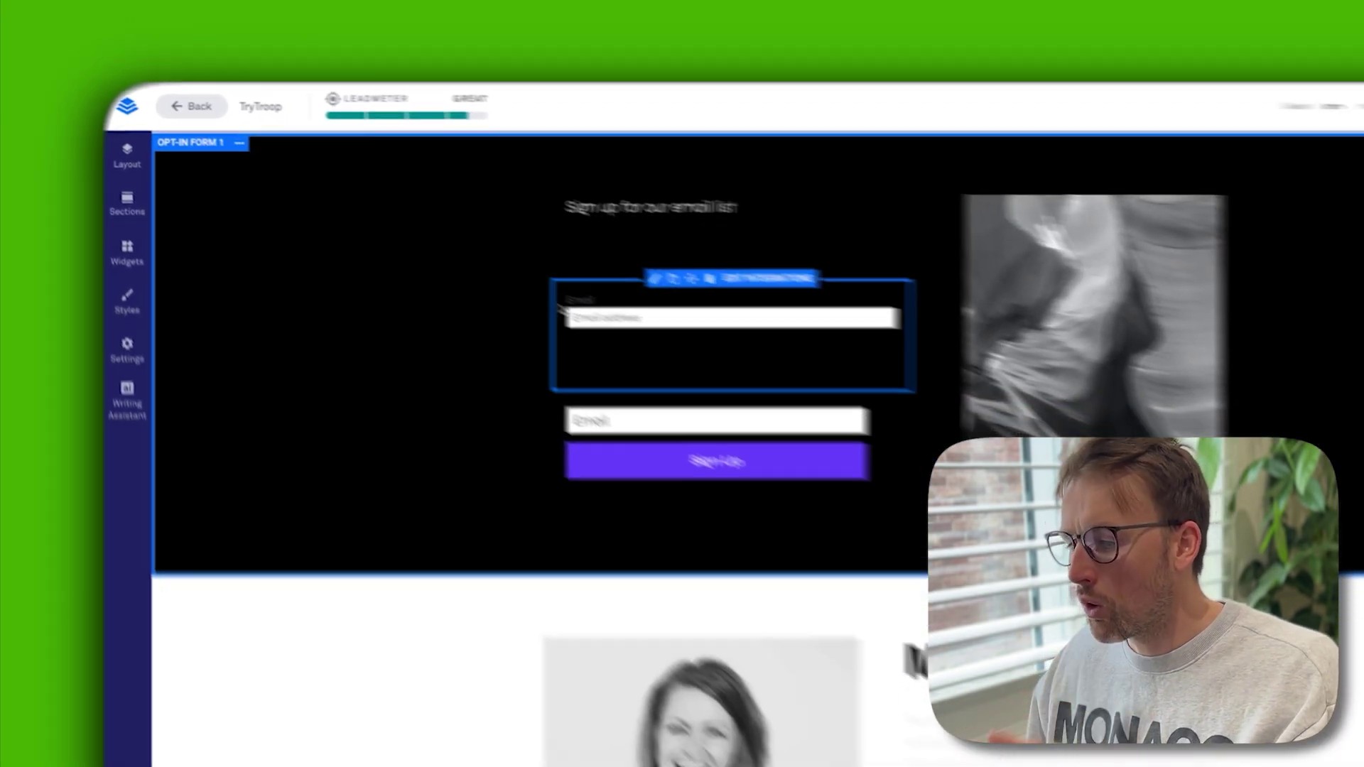
pyautogui.scroll(15, 272, 289)
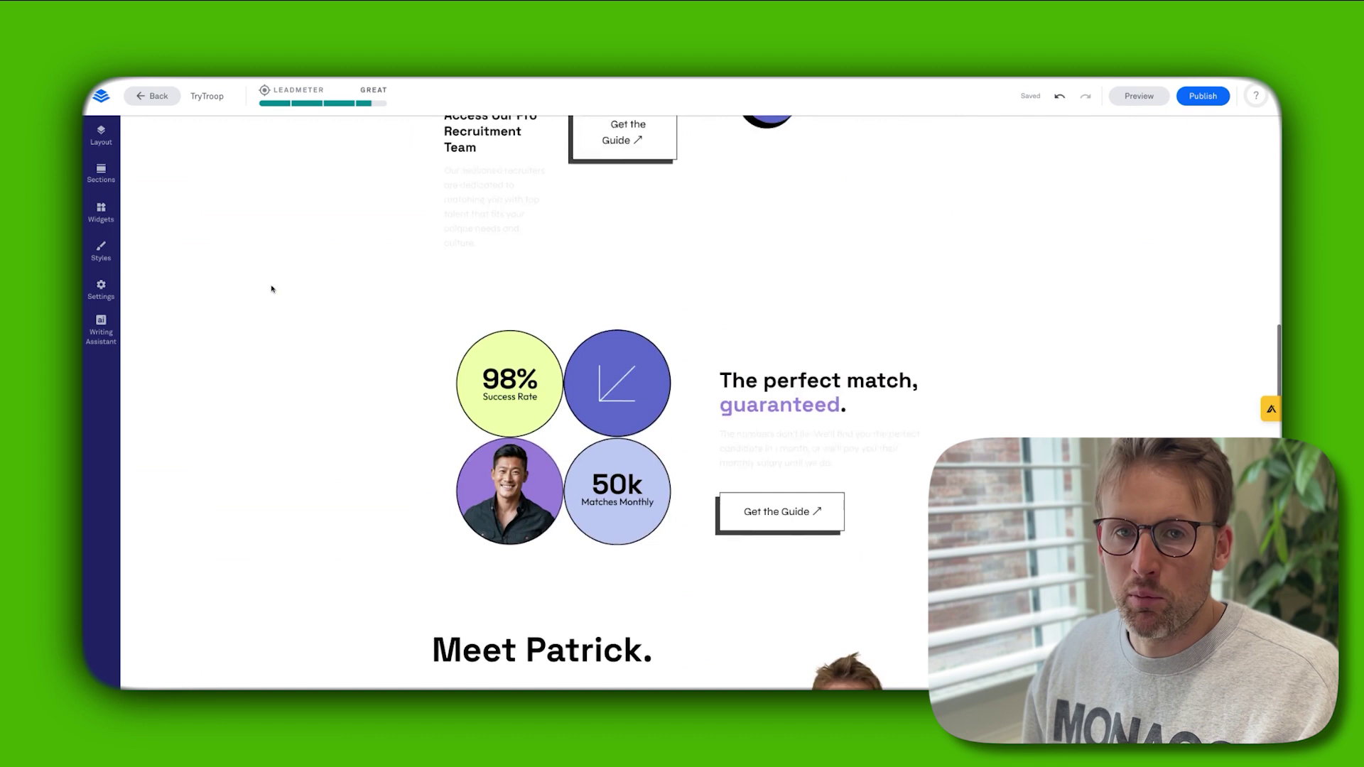
pyautogui.click(151, 96)
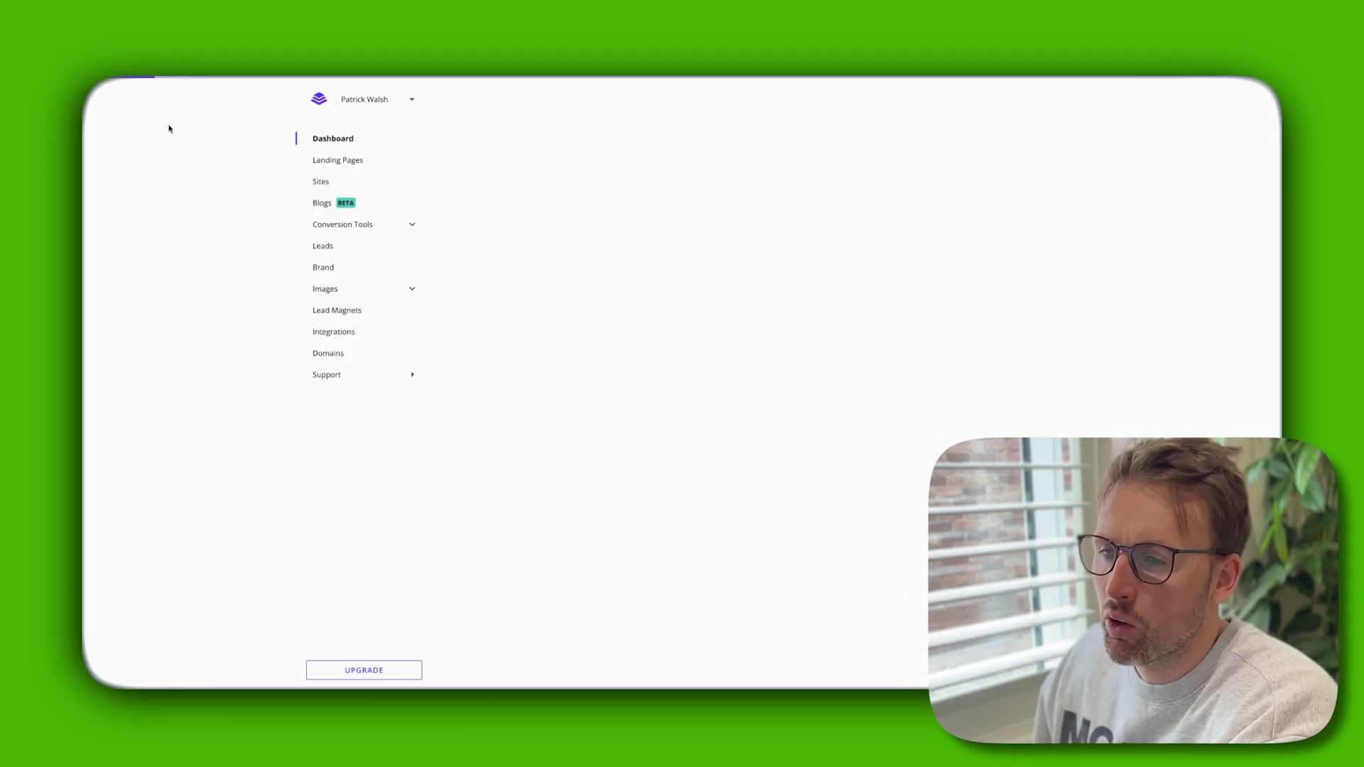
# - Visit Sites and Blogs, then open Leads under Conversion Tools, showing 0 leads
pyautogui.click(342, 183)
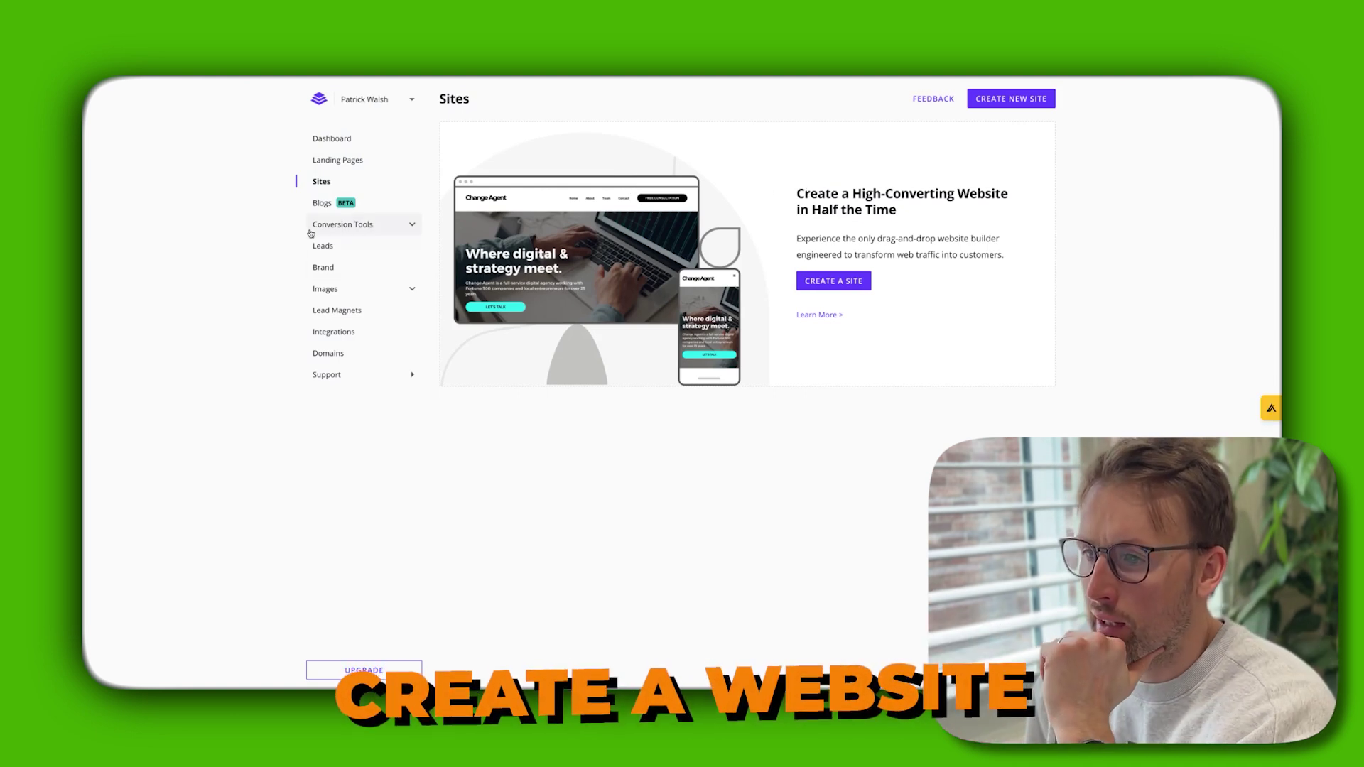
pyautogui.click(322, 204)
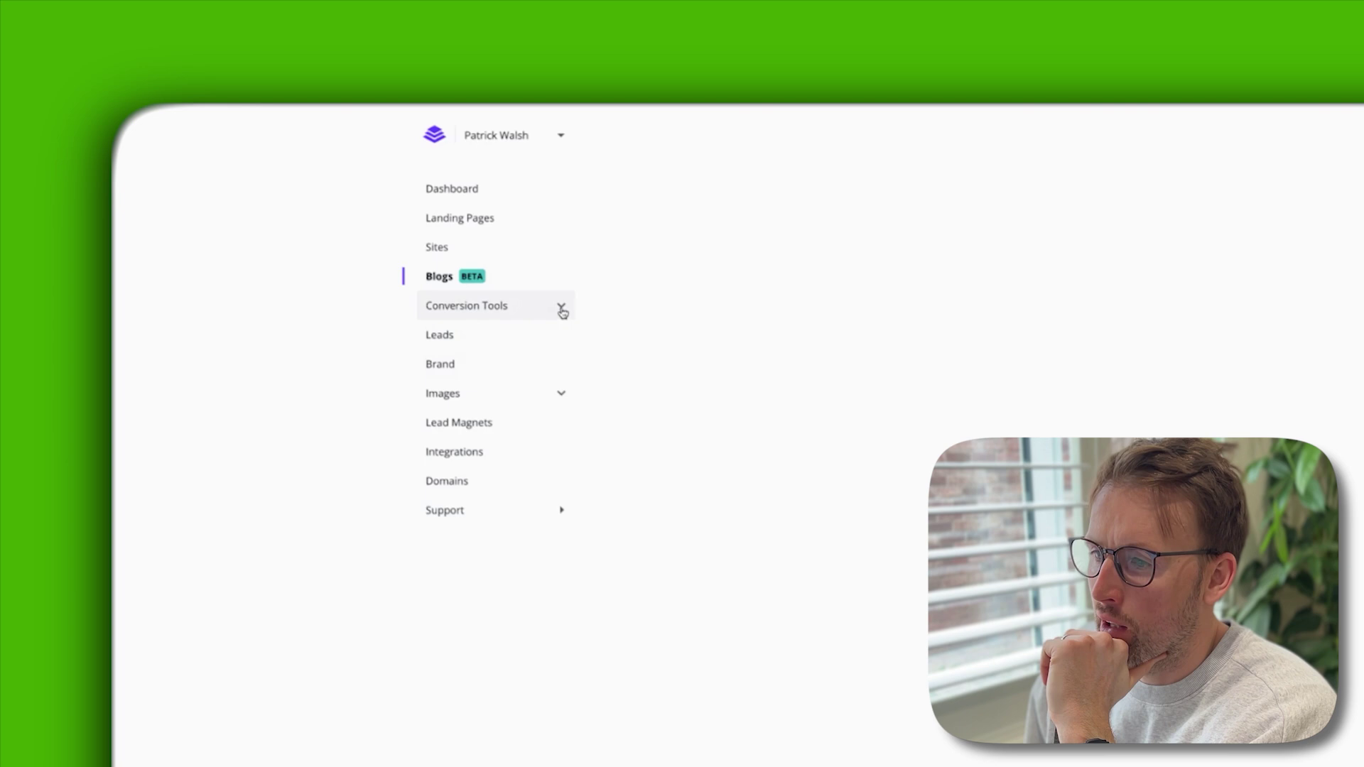
pyautogui.click(517, 284)
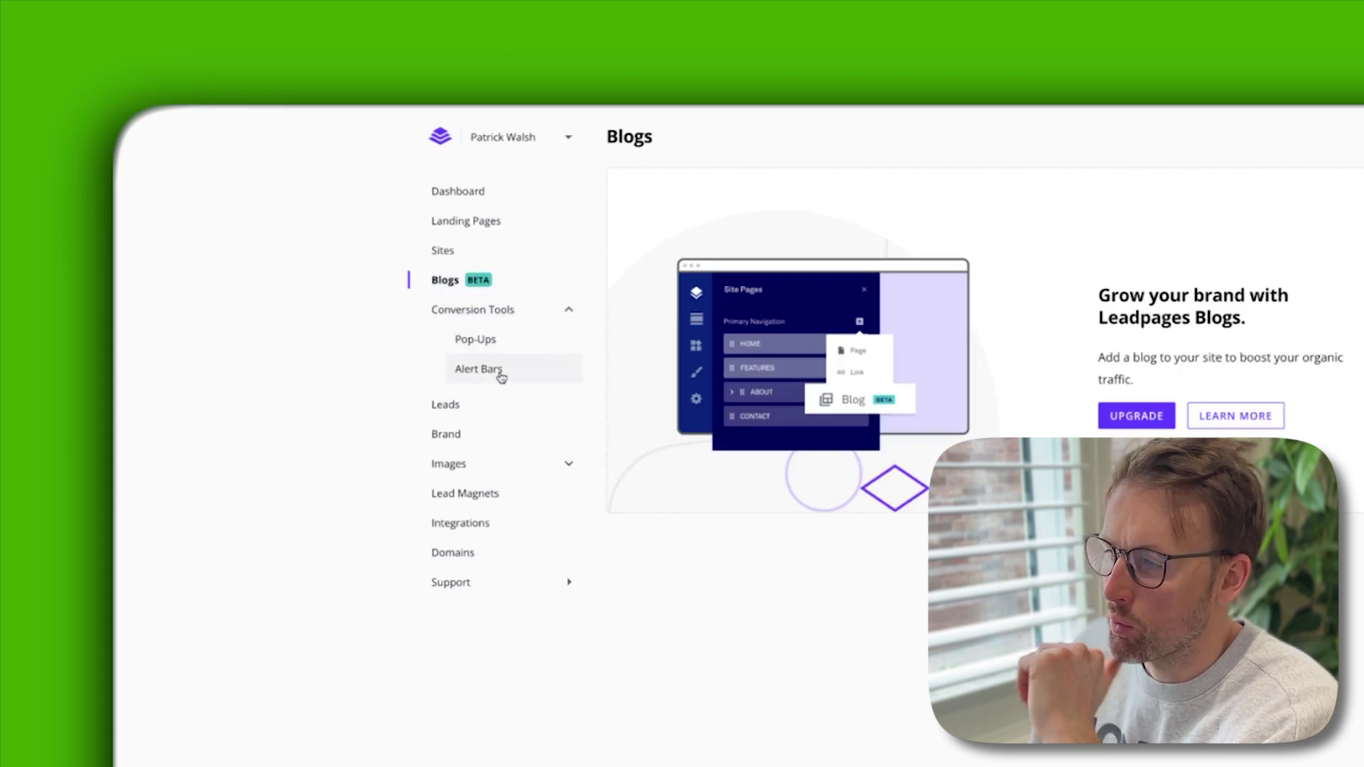
pyautogui.click(475, 405)
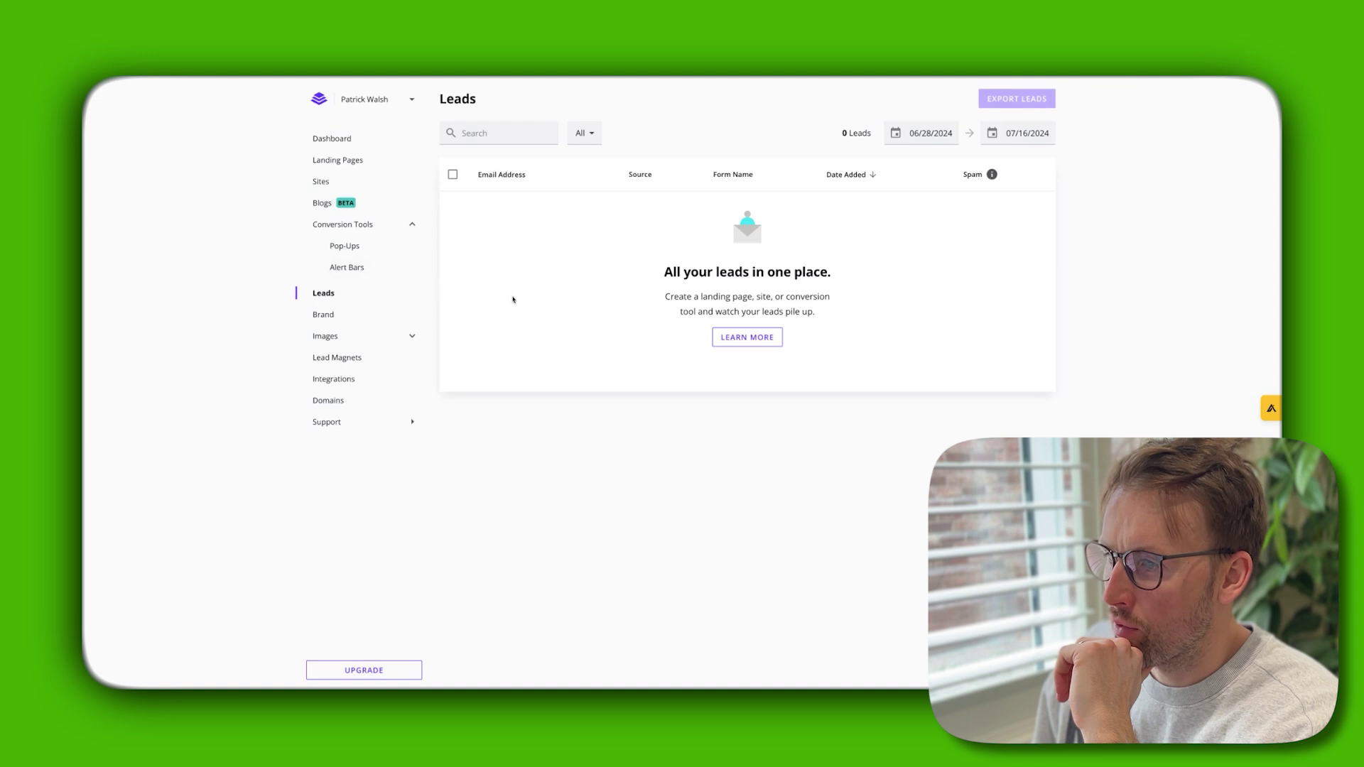